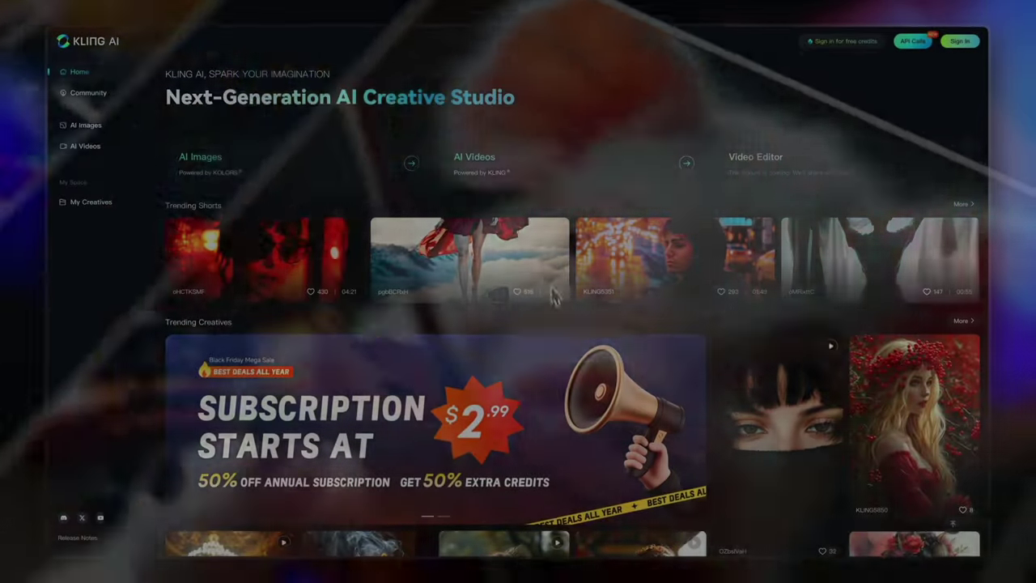
Scroll through the Kling AI home page to look over its features.
{"action": "scroll", "coordinate": [554, 298], "scroll_direction": "down", "scroll_amount": 5}
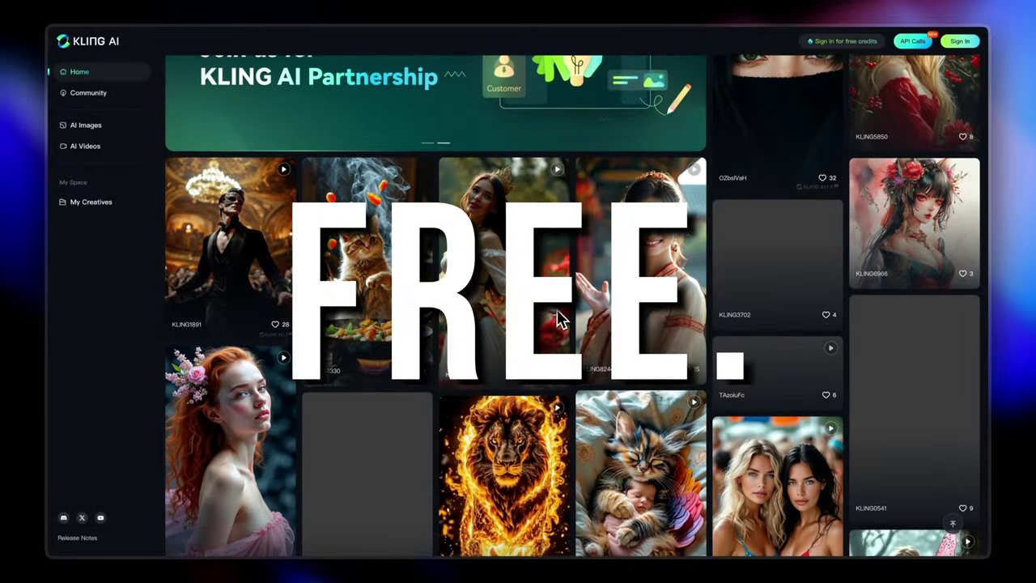
{"action": "scroll", "coordinate": [559, 318], "scroll_direction": "down", "scroll_amount": 3}
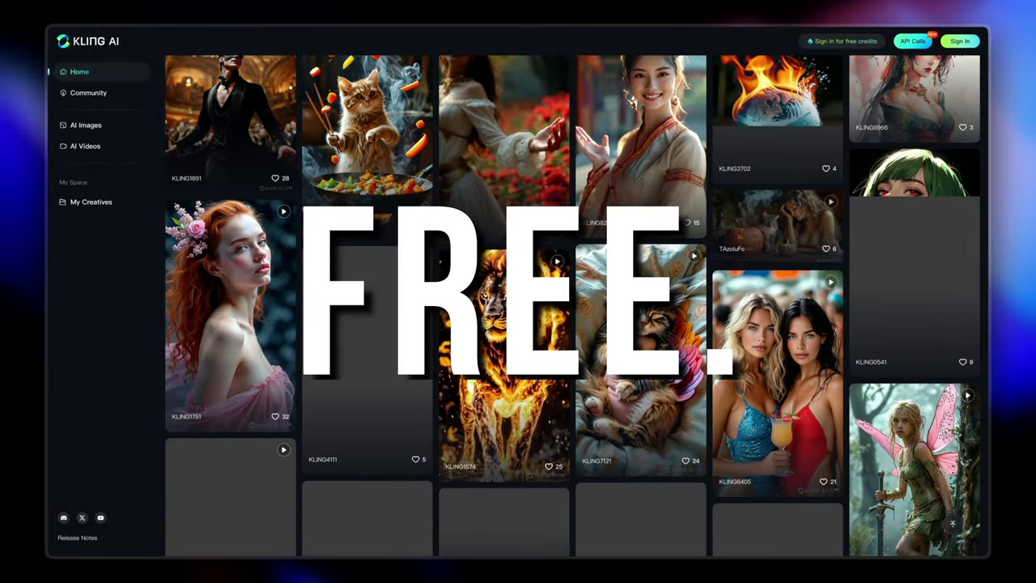
{"action": "mouse_move", "coordinate": [528, 336]}
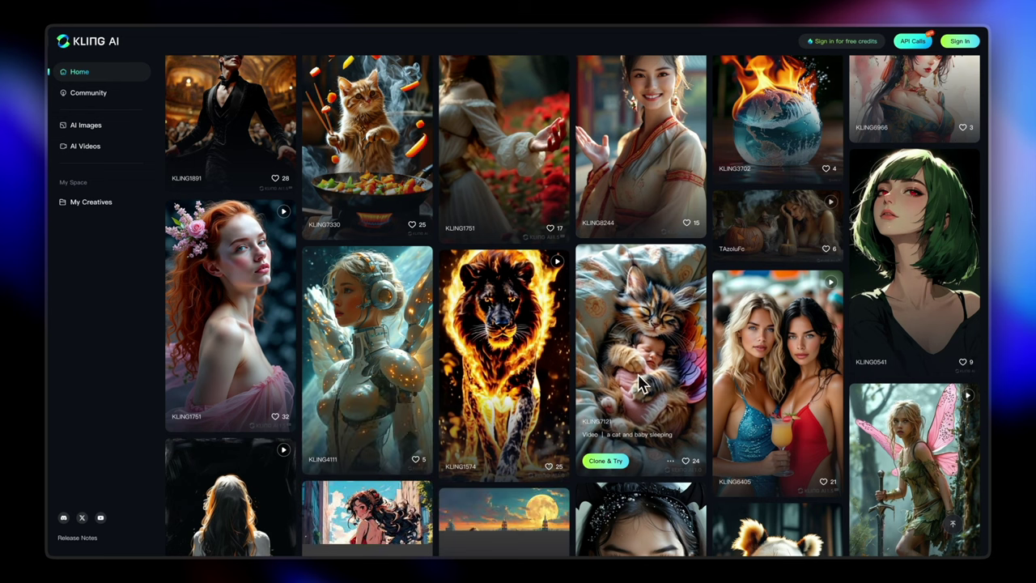
{"action": "scroll", "coordinate": [640, 385], "scroll_direction": "up", "scroll_amount": 2}
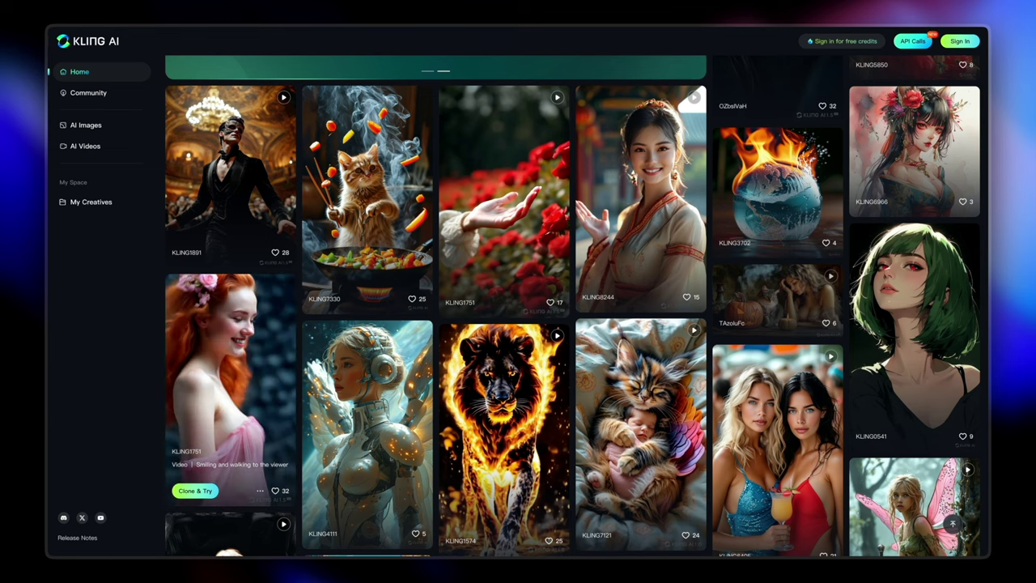
{"action": "scroll", "coordinate": [248, 372], "scroll_direction": "down", "scroll_amount": 2}
{"action": "scroll", "coordinate": [251, 409], "scroll_direction": "down", "scroll_amount": 3}
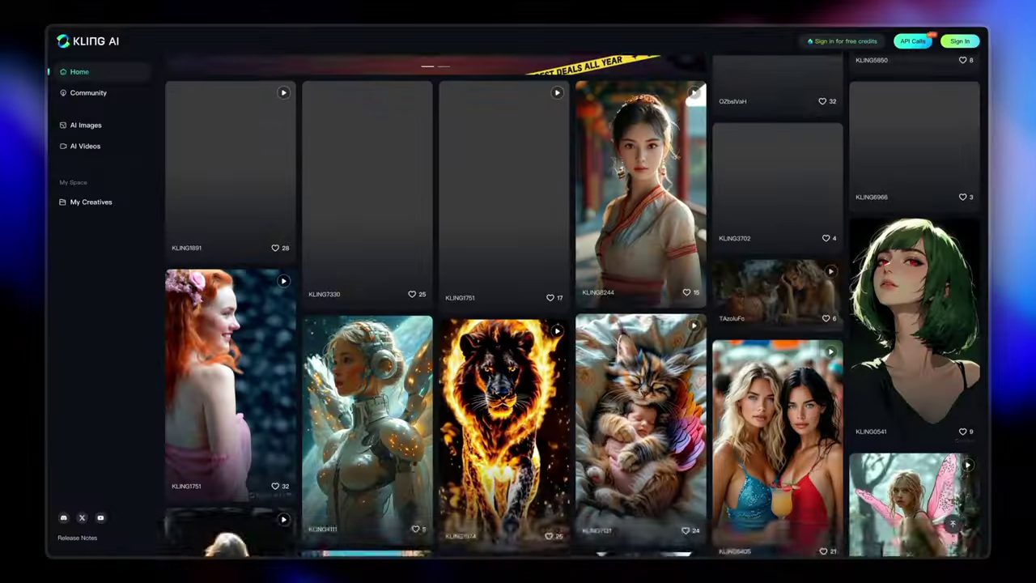
{"action": "scroll", "coordinate": [542, 412], "scroll_direction": "up", "scroll_amount": 6}
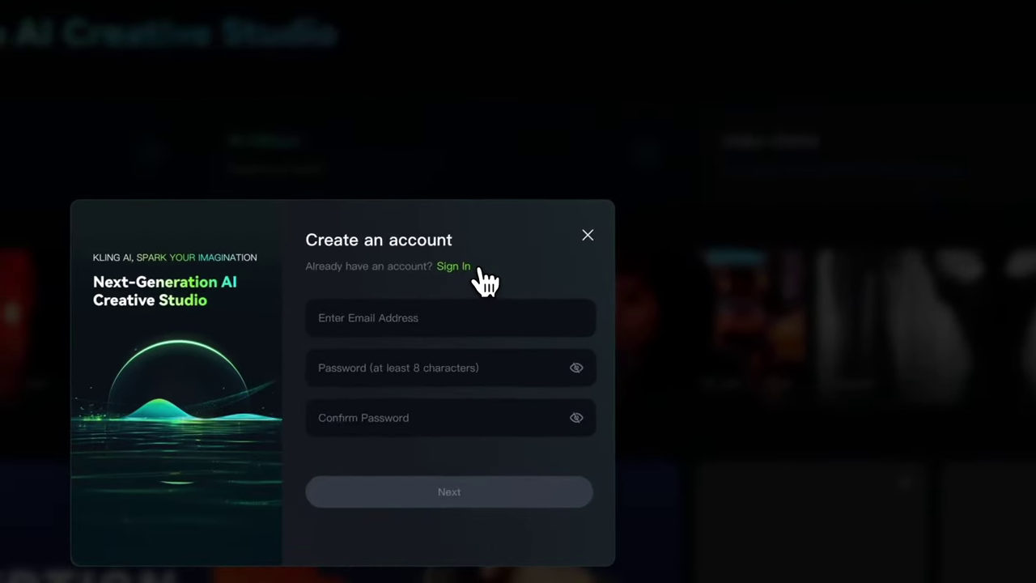
Sign in with the account email and password, then dismiss the trial-package congratulations notice.
{"action": "left_click", "coordinate": [424, 315]}
{"action": "type", "text": "c"}
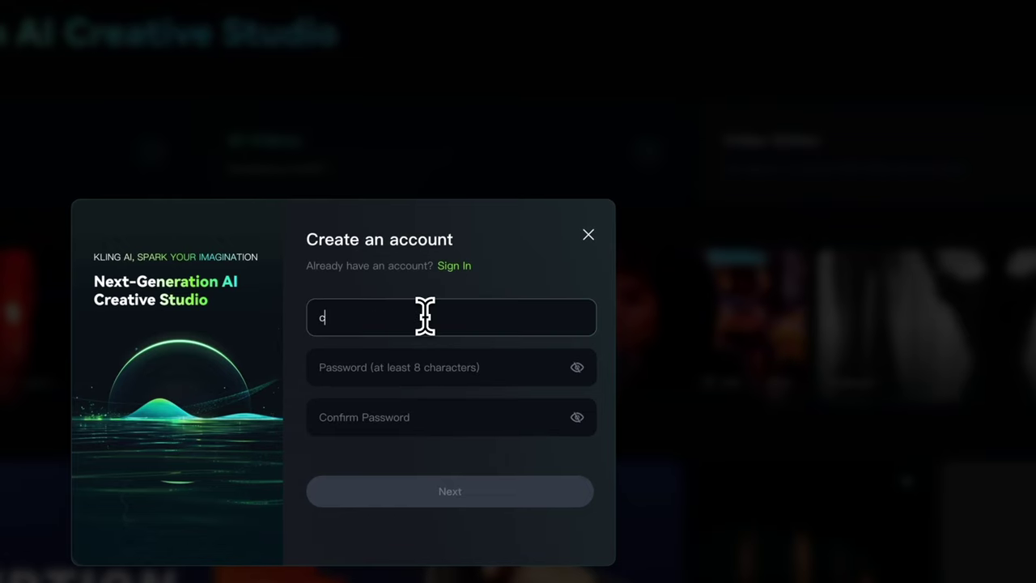
{"action": "type", "text": "o"}
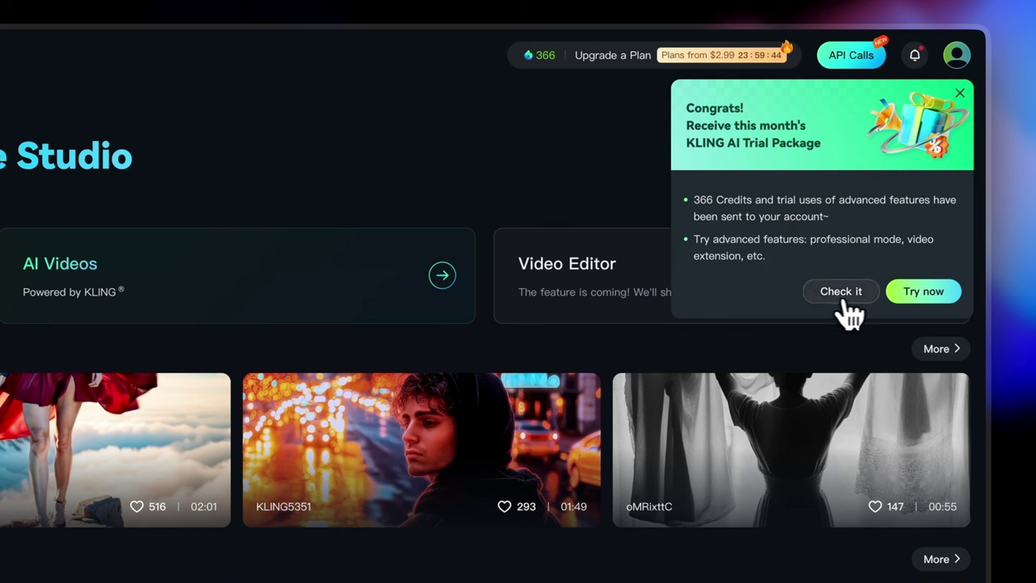
{"action": "left_click", "coordinate": [960, 94]}
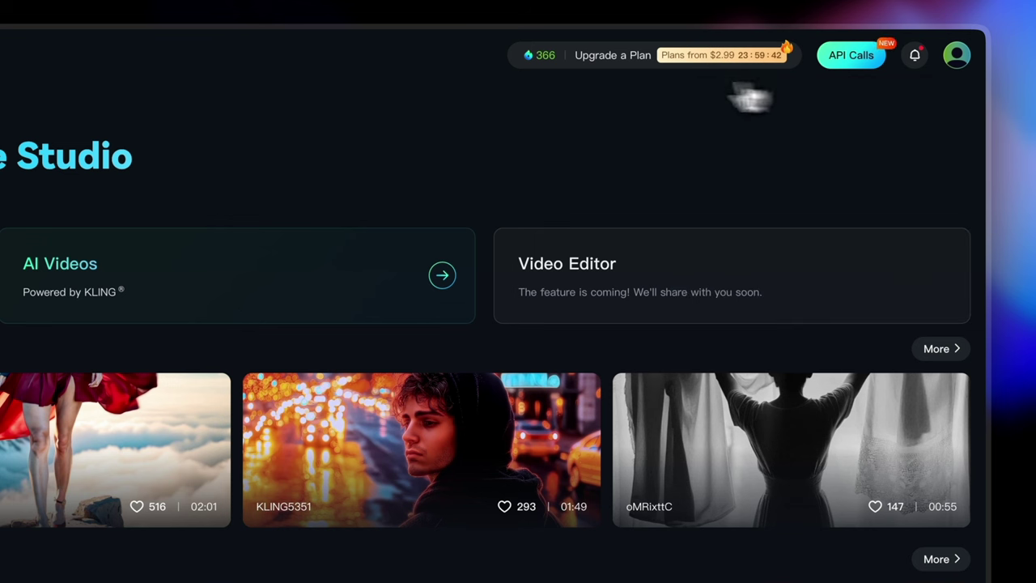
{"action": "mouse_move", "coordinate": [552, 66]}
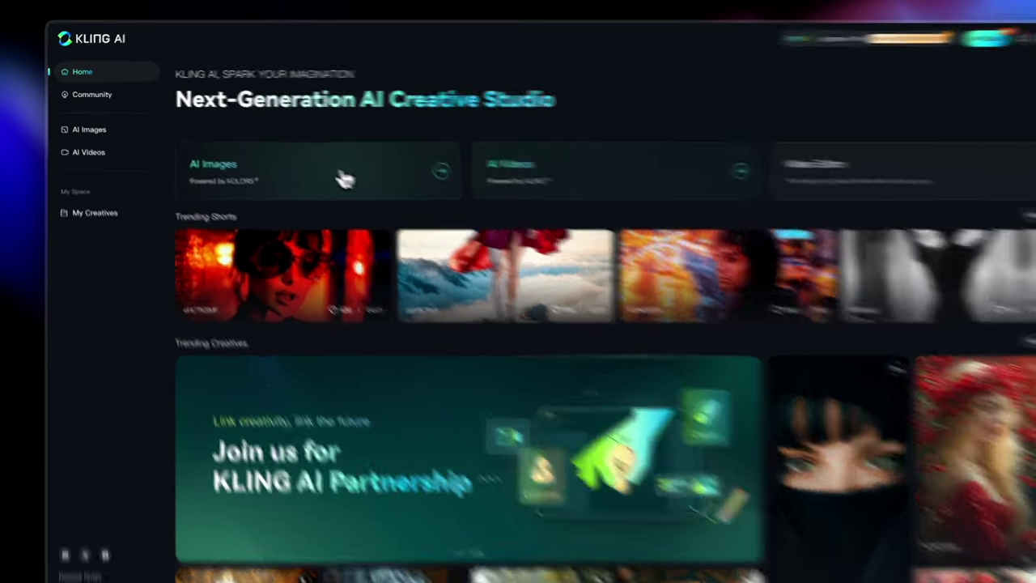
On AI Images, generate four 16:9 images of 'a beautiful black horse running along the waves, cinematic'.
{"action": "left_click", "coordinate": [340, 176]}
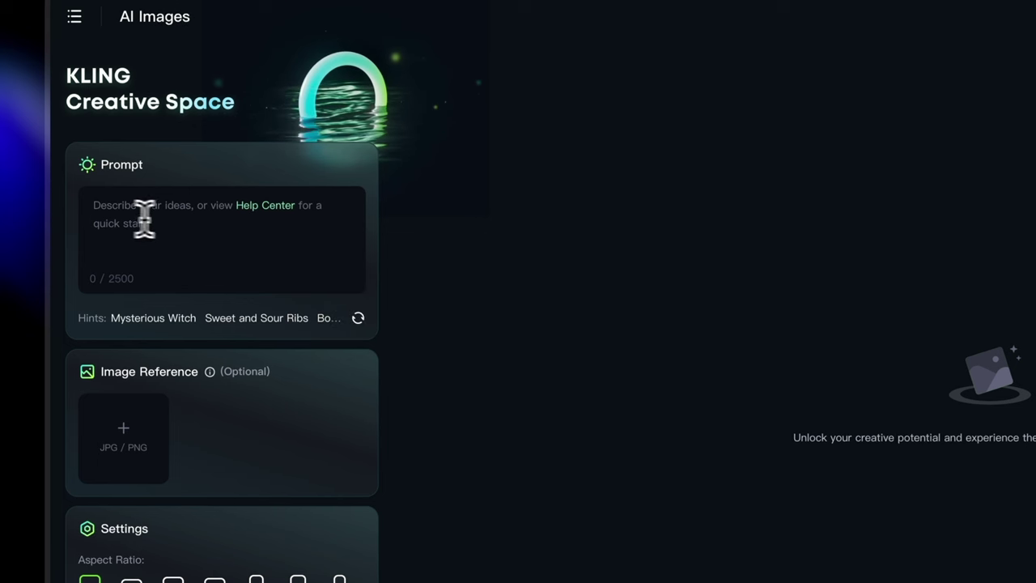
{"action": "left_click", "coordinate": [249, 246]}
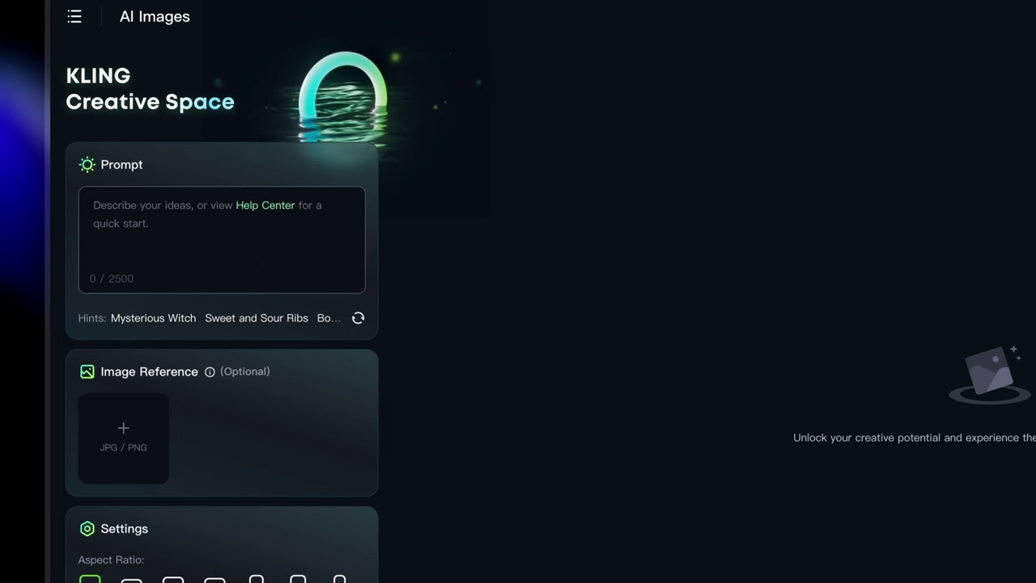
{"action": "type", "text": "a"}
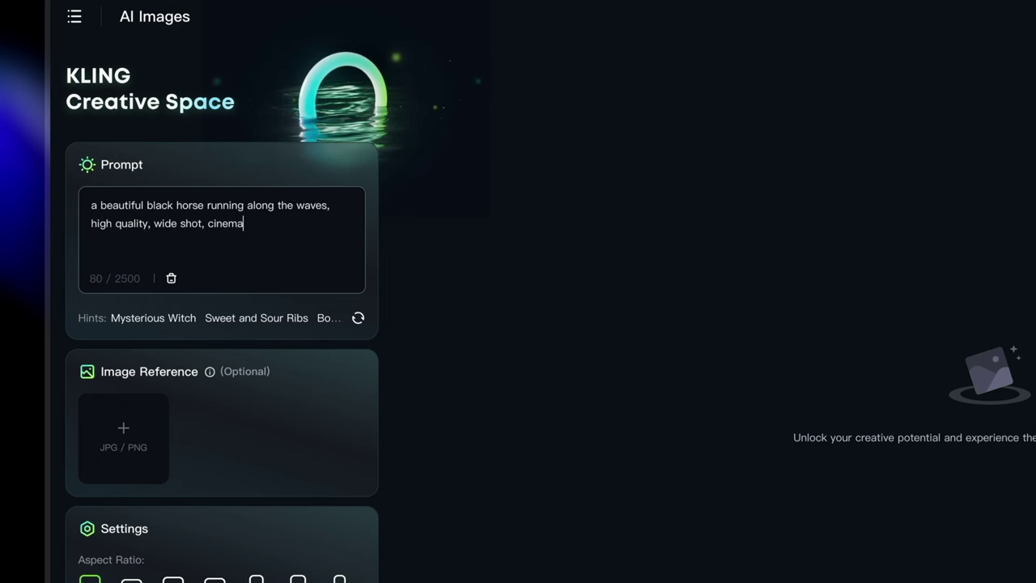
{"action": "type", "text": "c"}
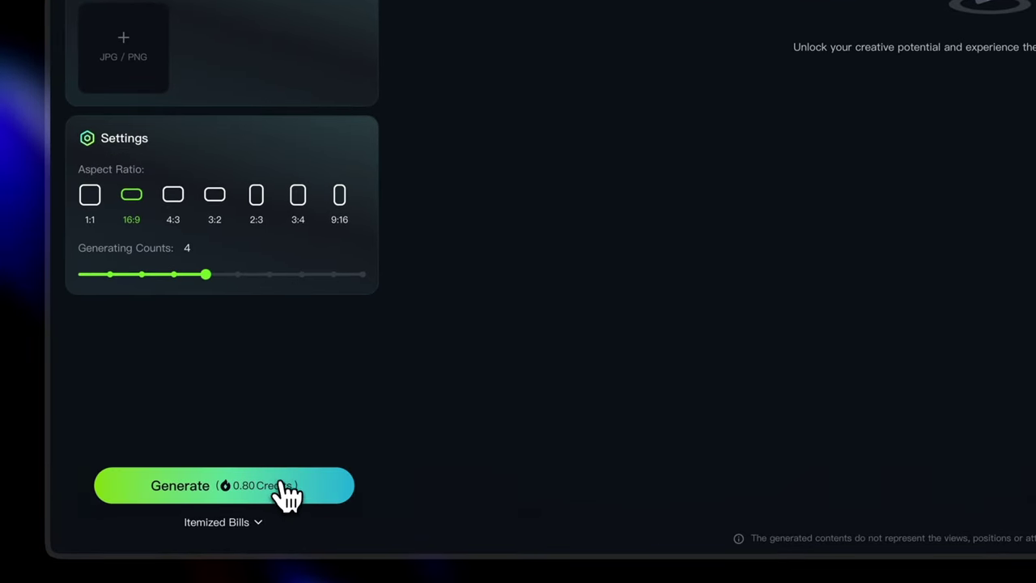
{"action": "left_click", "coordinate": [285, 490]}
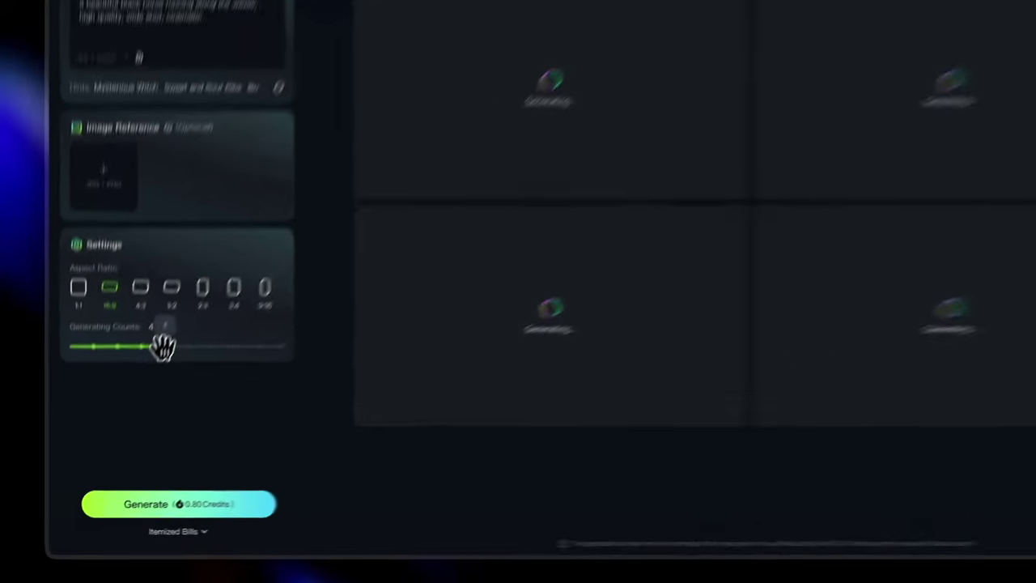
Set the generating count to 1, then to its maximum, and review the four horse images' Enhance options.
{"action": "left_click_drag", "start_coordinate": [132, 401], "coordinate": [88, 403]}
{"action": "left_click_drag", "start_coordinate": [123, 278], "coordinate": [81, 289]}
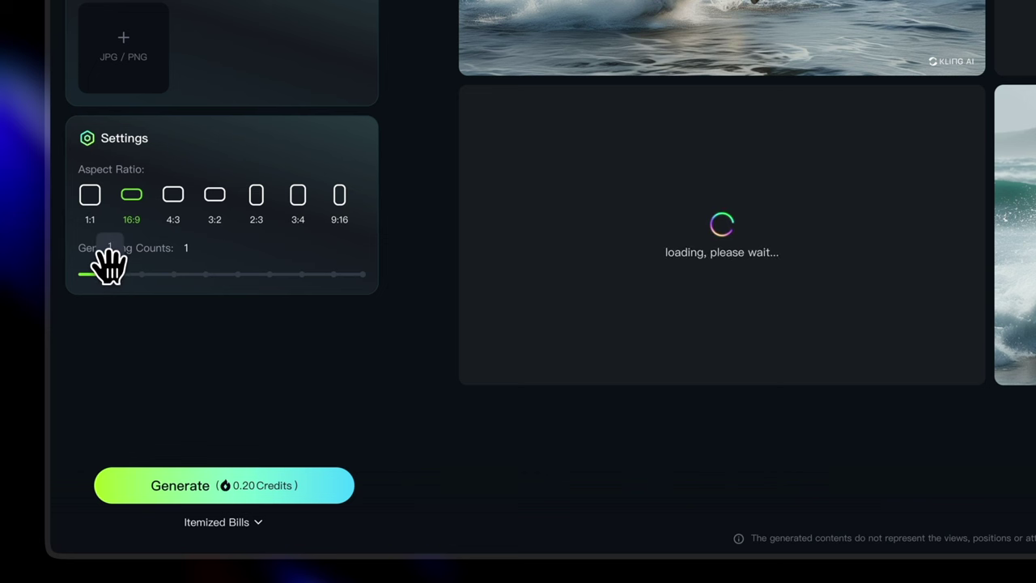
{"action": "left_click_drag", "start_coordinate": [107, 272], "coordinate": [366, 275]}
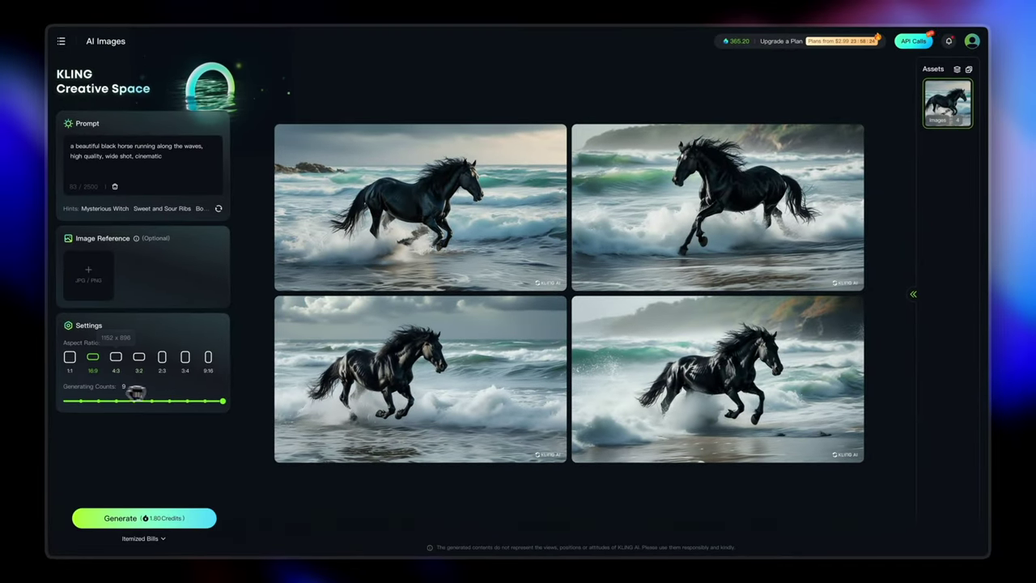
{"action": "mouse_move", "coordinate": [342, 409]}
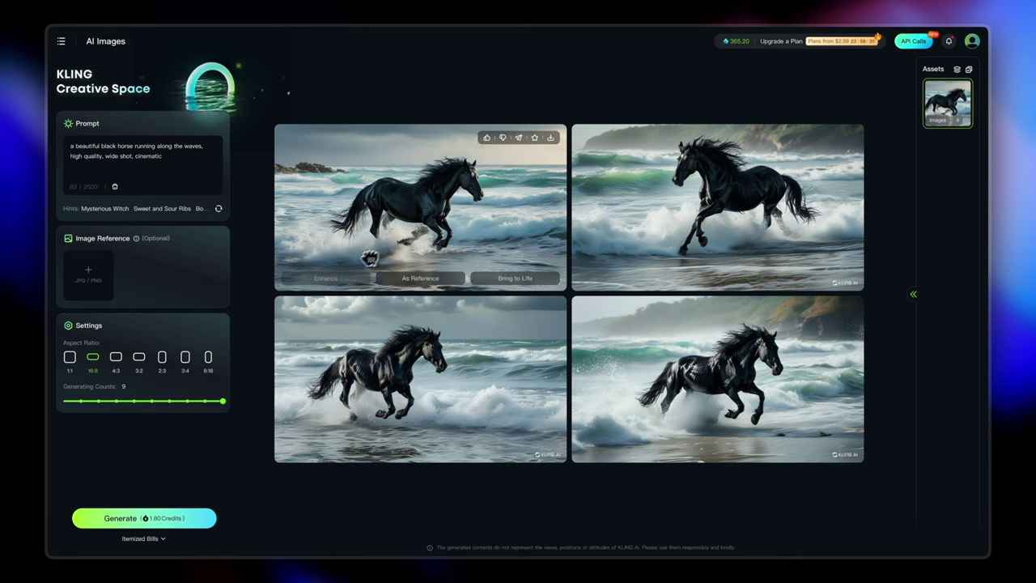
{"action": "mouse_move", "coordinate": [342, 277]}
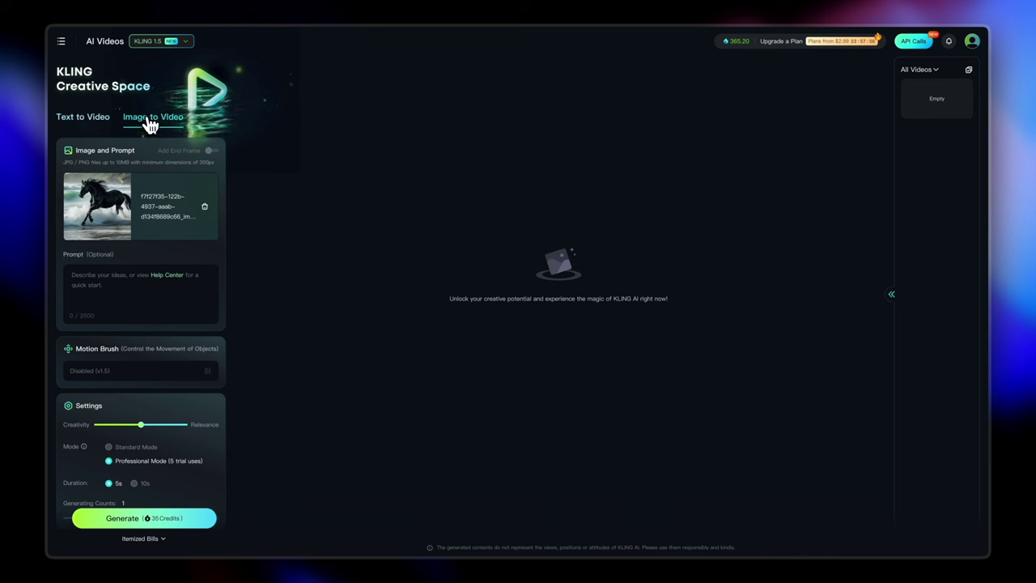
Compare the Text to Video and Image to Video options, then return to the home dashboard.
{"action": "left_click", "coordinate": [93, 125]}
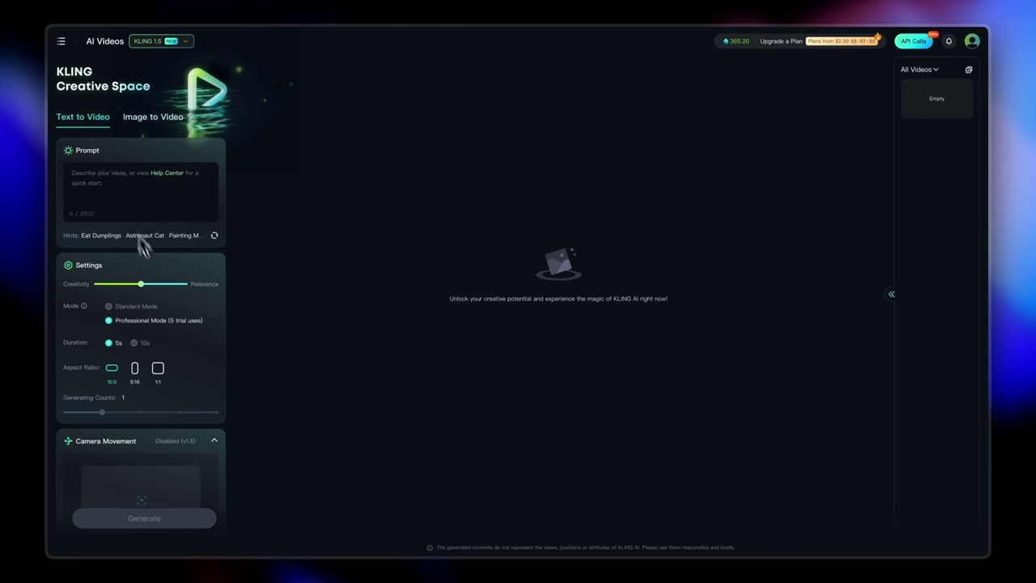
{"action": "scroll", "coordinate": [154, 292], "scroll_direction": "down", "scroll_amount": 3}
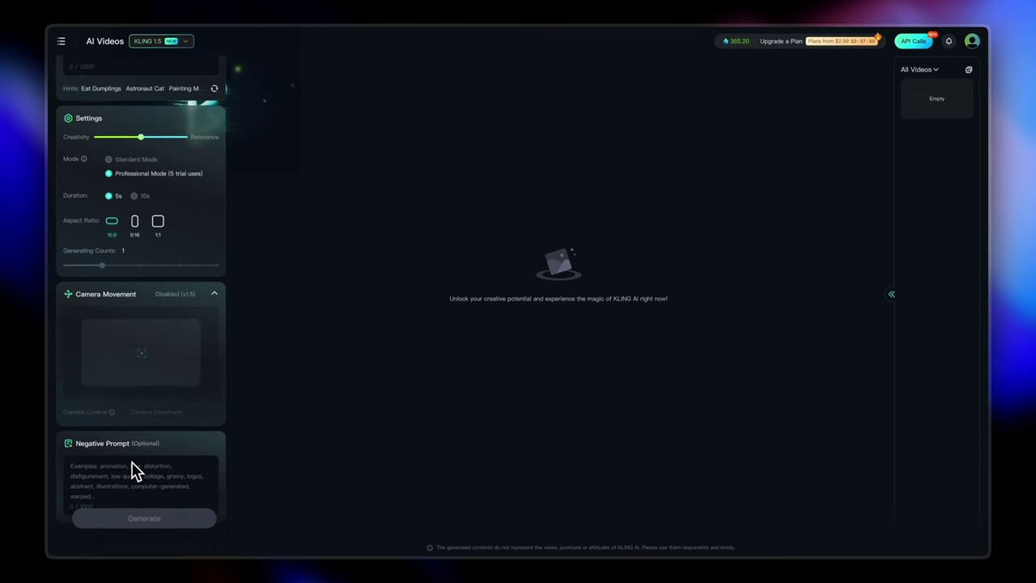
{"action": "scroll", "coordinate": [154, 405], "scroll_direction": "up", "scroll_amount": 3}
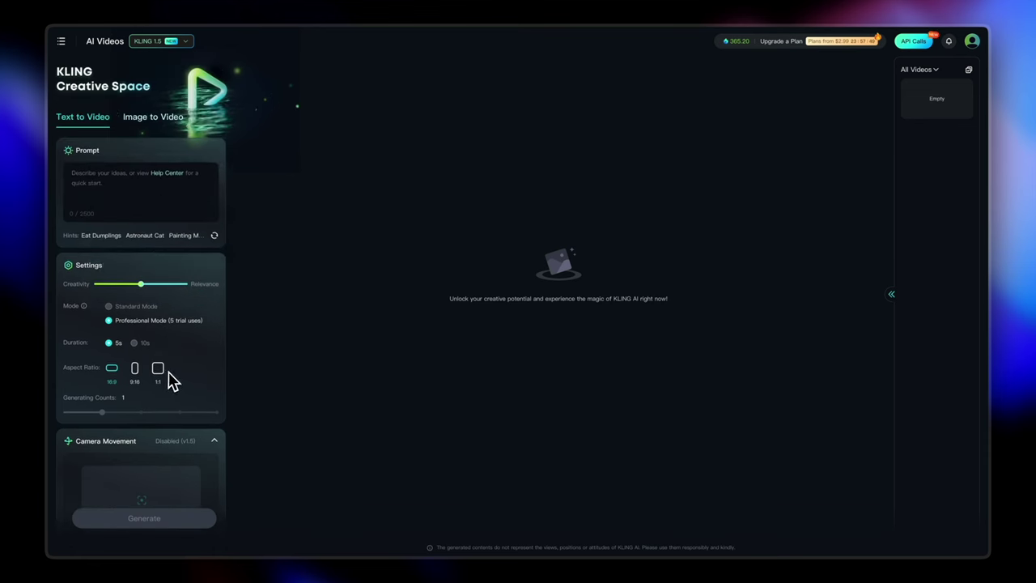
{"action": "left_click", "coordinate": [172, 121]}
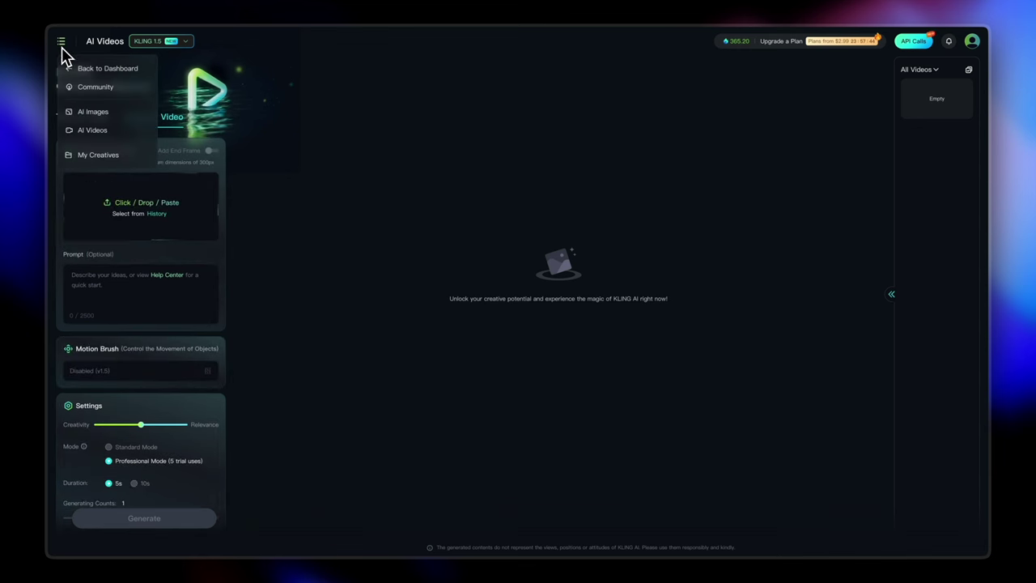
{"action": "mouse_move", "coordinate": [63, 42]}
{"action": "left_click", "coordinate": [89, 70]}
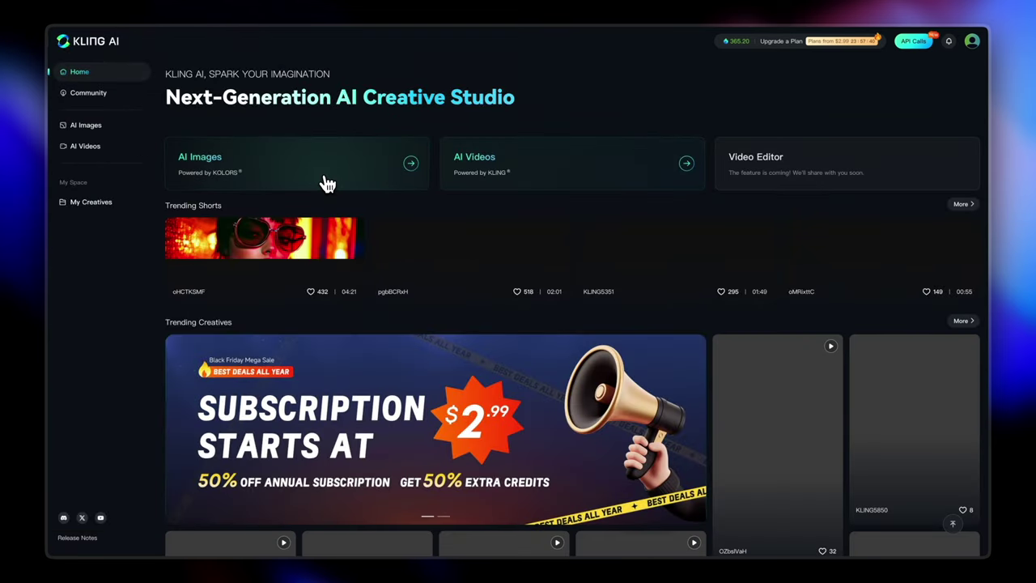
Visit the AI Images page briefly and return to the Kling AI home page.
{"action": "left_click", "coordinate": [326, 181]}
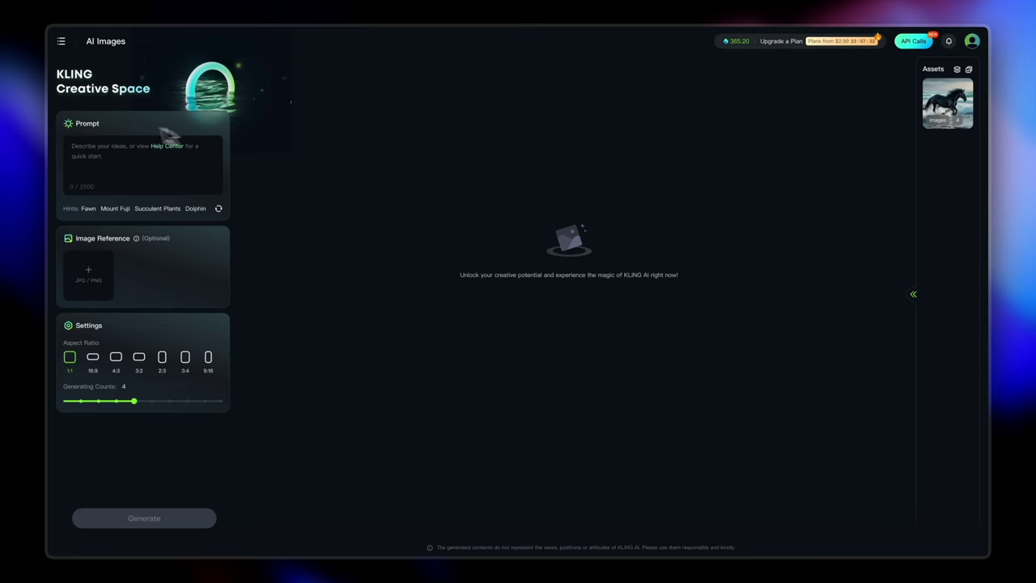
{"action": "mouse_move", "coordinate": [49, 96]}
{"action": "left_click", "coordinate": [108, 39]}
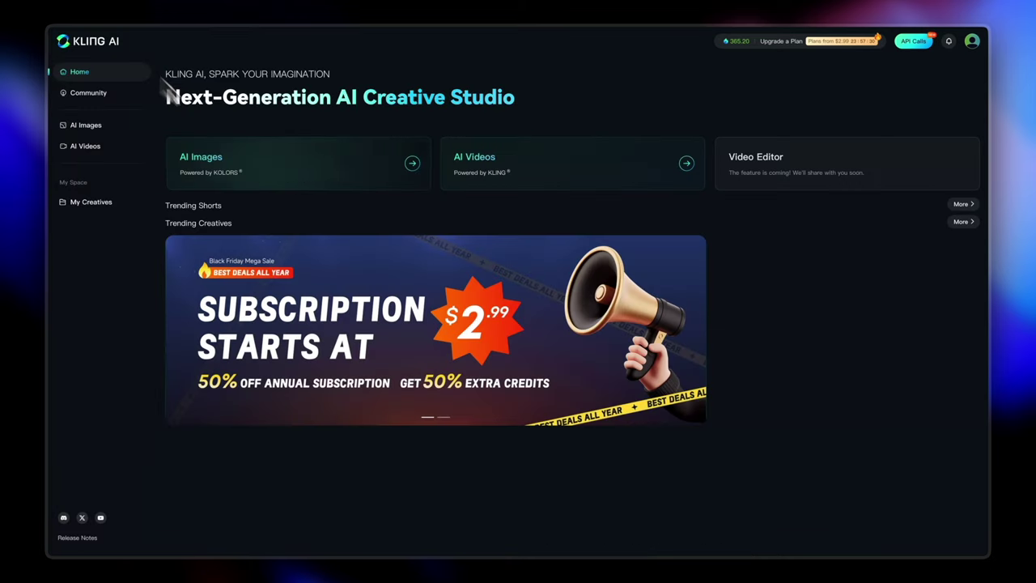
Open AI Videos in Text to Video mode and filter the results to Image to Video only.
{"action": "left_click", "coordinate": [569, 176]}
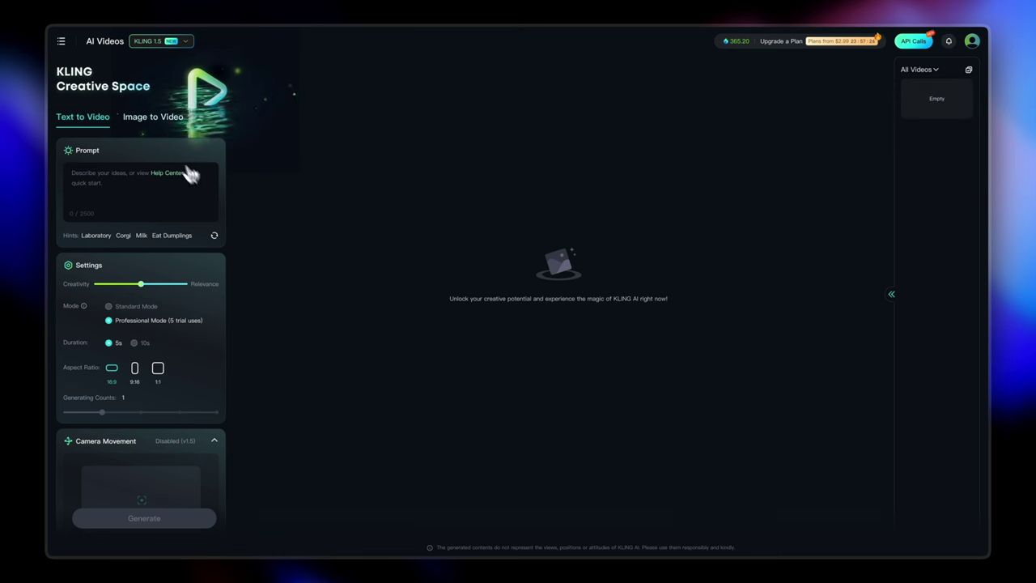
{"action": "left_click", "coordinate": [155, 122]}
{"action": "left_click", "coordinate": [98, 123]}
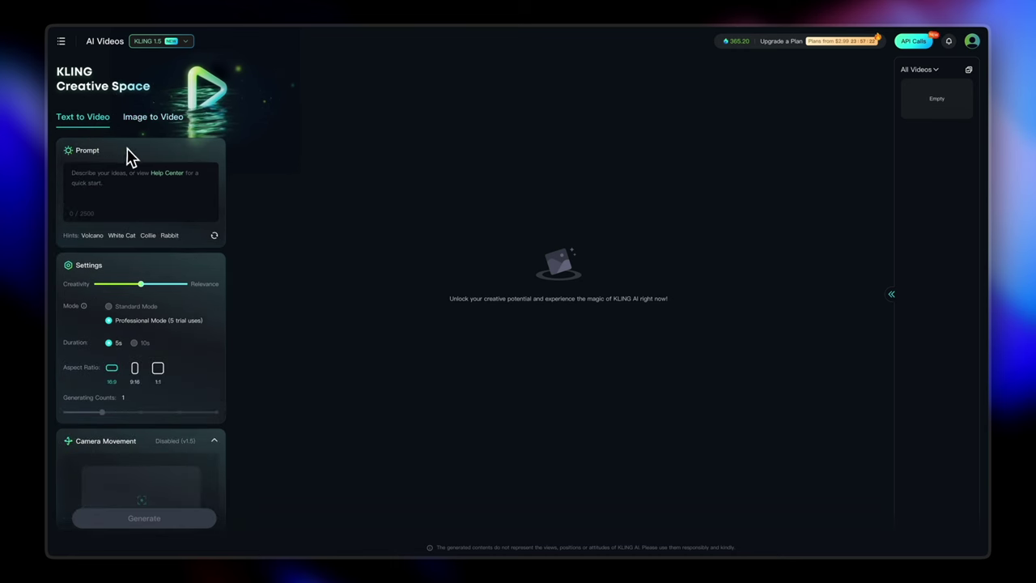
{"action": "left_click", "coordinate": [934, 71]}
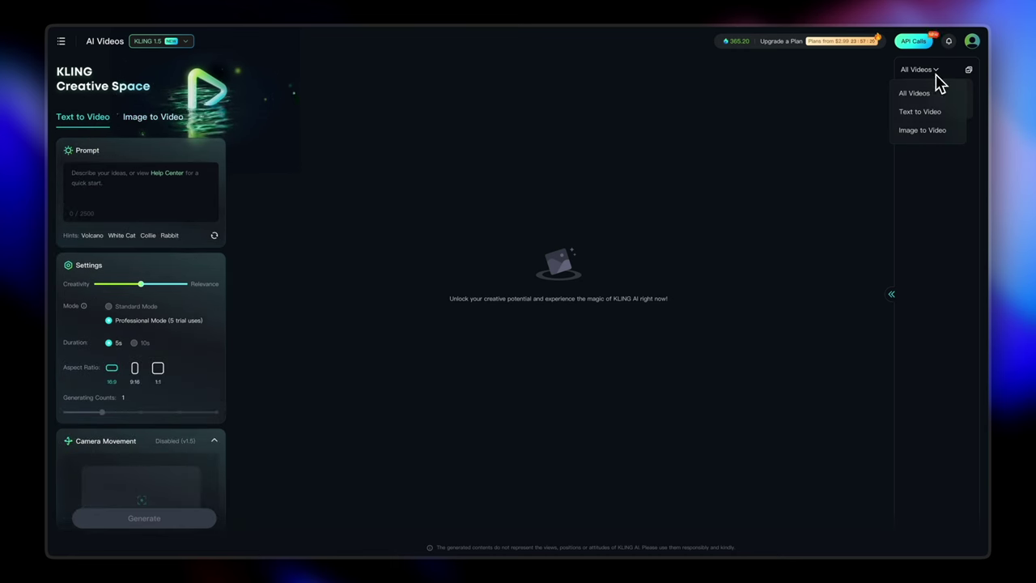
{"action": "left_click", "coordinate": [917, 132]}
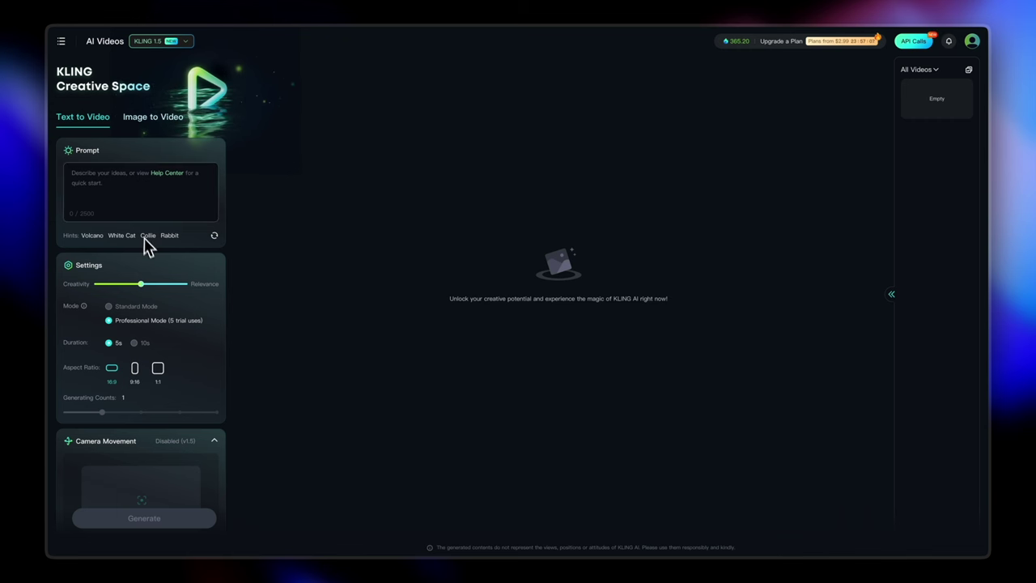
{"action": "scroll", "coordinate": [151, 259], "scroll_direction": "down", "scroll_amount": 3}
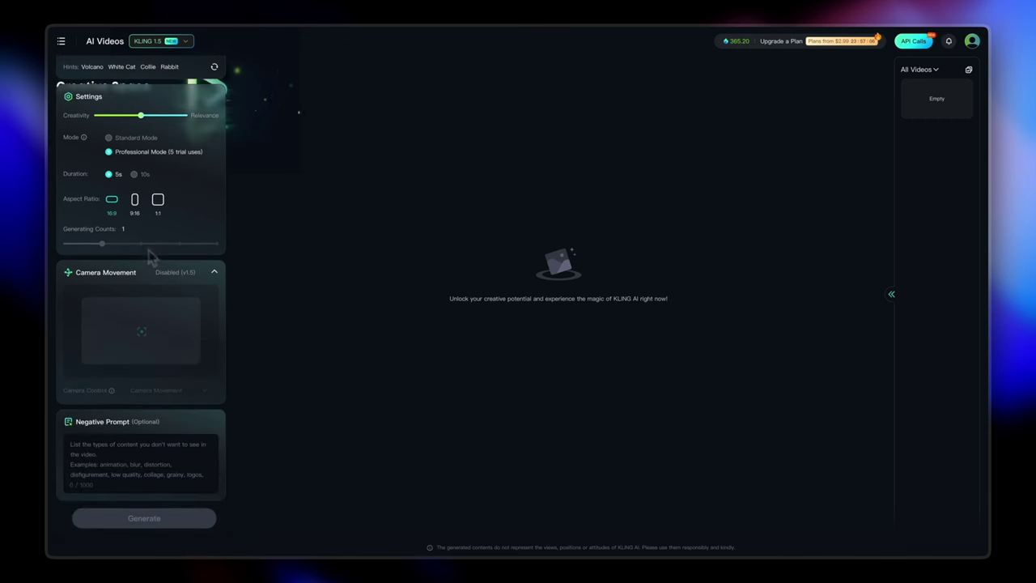
{"action": "scroll", "coordinate": [150, 255], "scroll_direction": "up", "scroll_amount": 3}
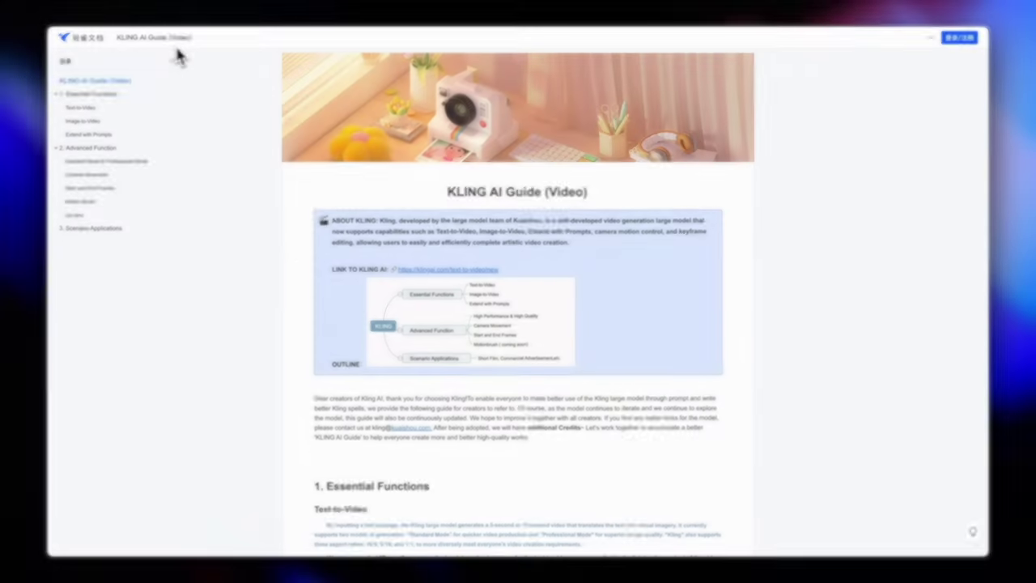
In the KLING AI Guide, highlight the Prompt formula and the example lighting techniques.
{"action": "scroll", "coordinate": [454, 426], "scroll_direction": "down", "scroll_amount": 1}
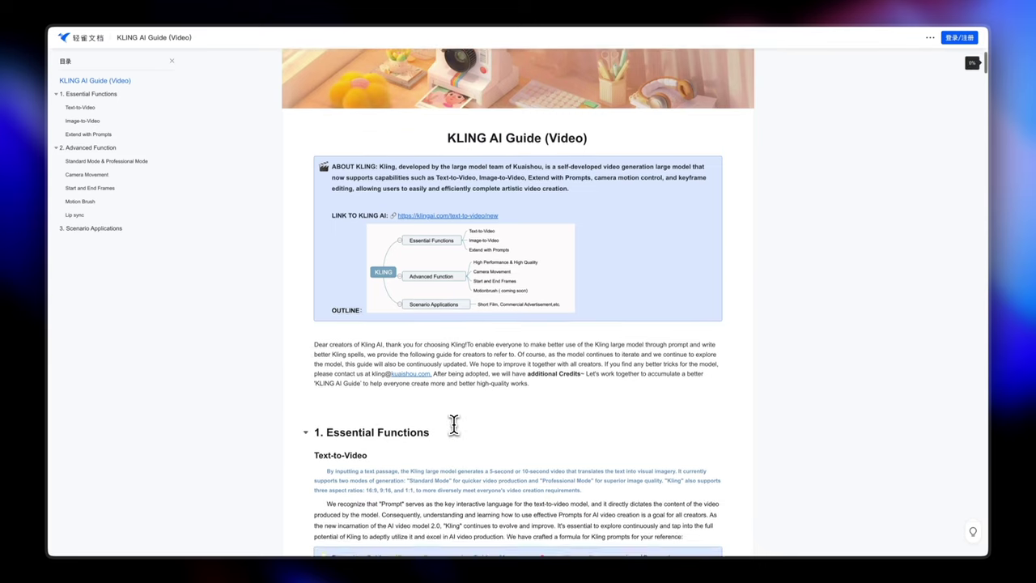
{"action": "scroll", "coordinate": [455, 426], "scroll_direction": "down", "scroll_amount": 5}
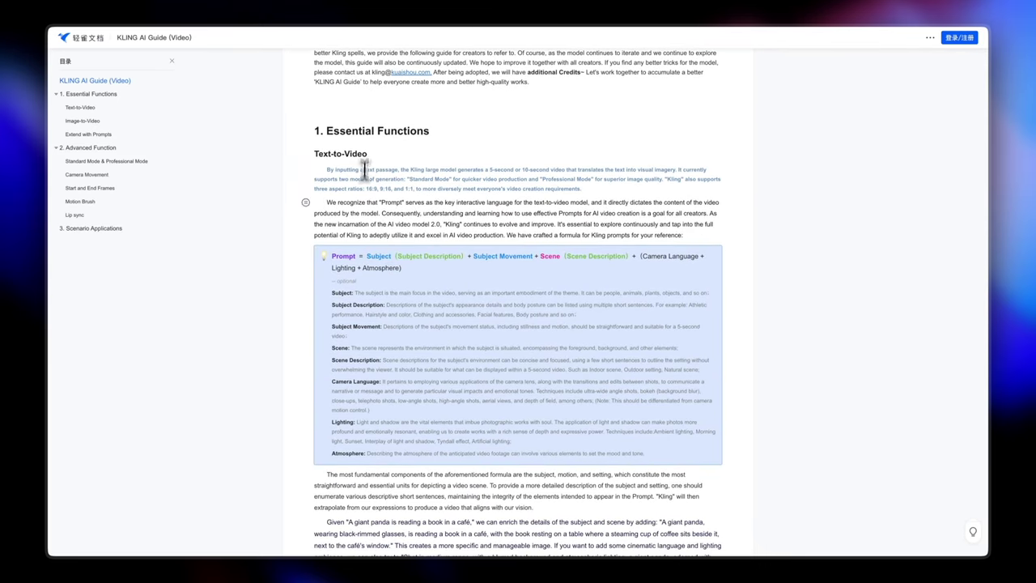
{"action": "left_click_drag", "start_coordinate": [364, 256], "coordinate": [404, 270]}
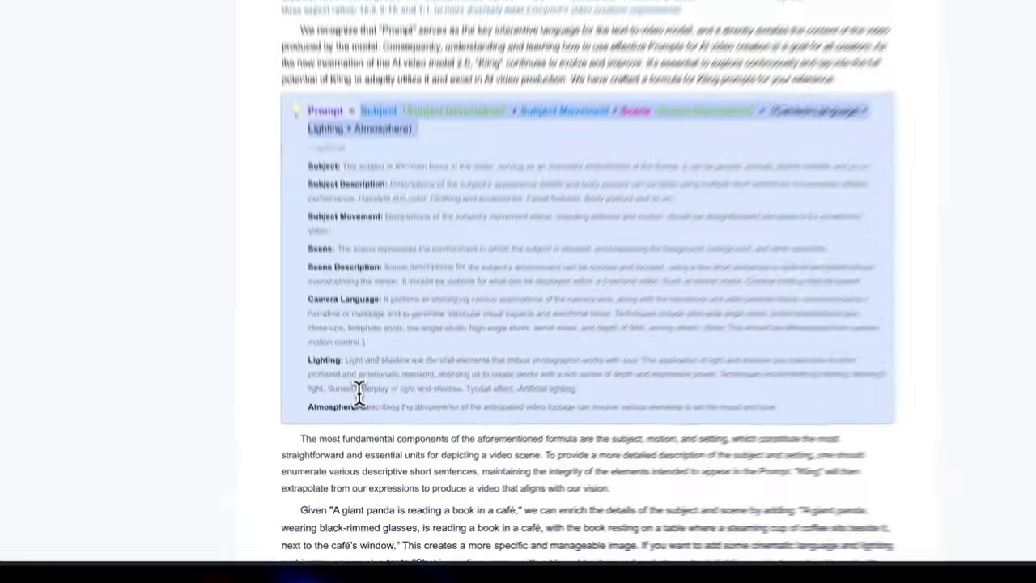
{"action": "left_click_drag", "start_coordinate": [366, 441], "coordinate": [510, 441]}
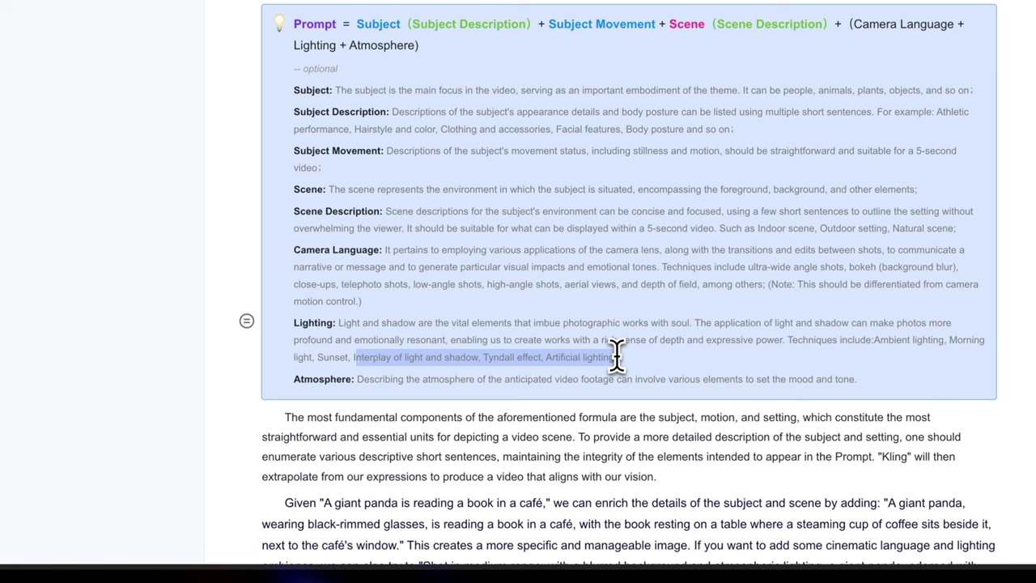
{"action": "left_click", "coordinate": [643, 356]}
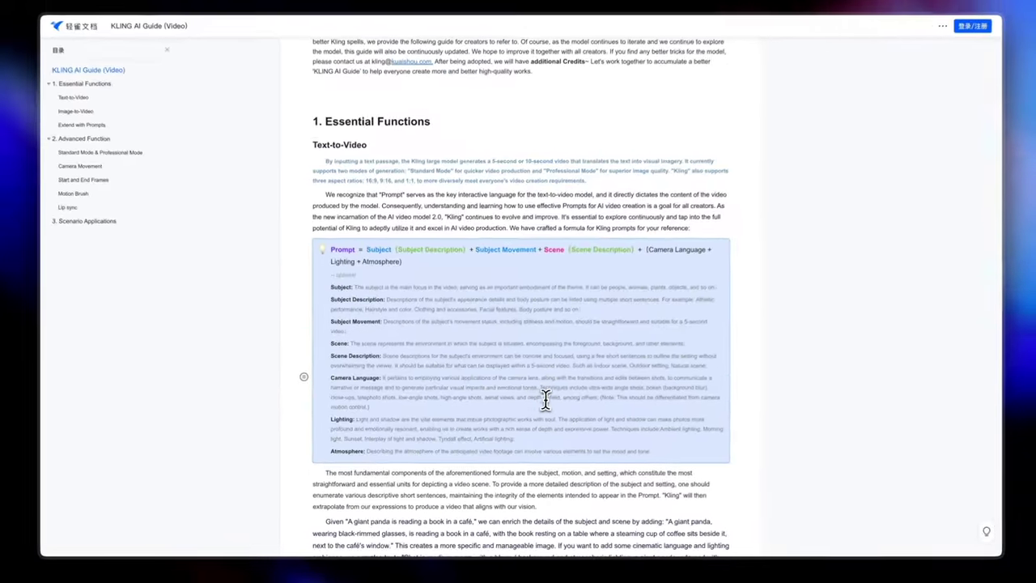
Read further down the guide and highlight the paragraph explaining the formula's purpose.
{"action": "scroll", "coordinate": [545, 398], "scroll_direction": "down", "scroll_amount": 5}
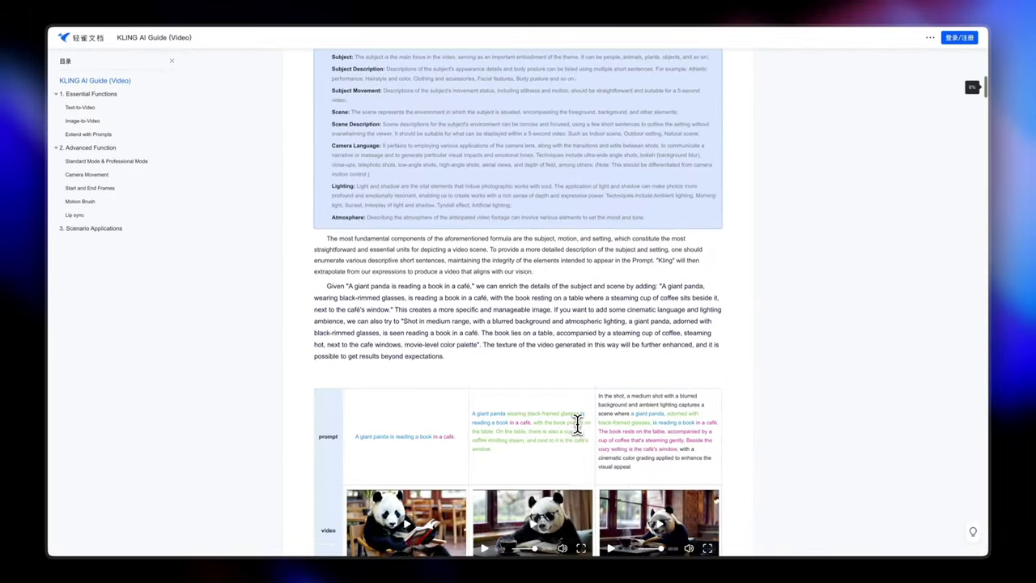
{"action": "scroll", "coordinate": [577, 425], "scroll_direction": "down", "scroll_amount": 3}
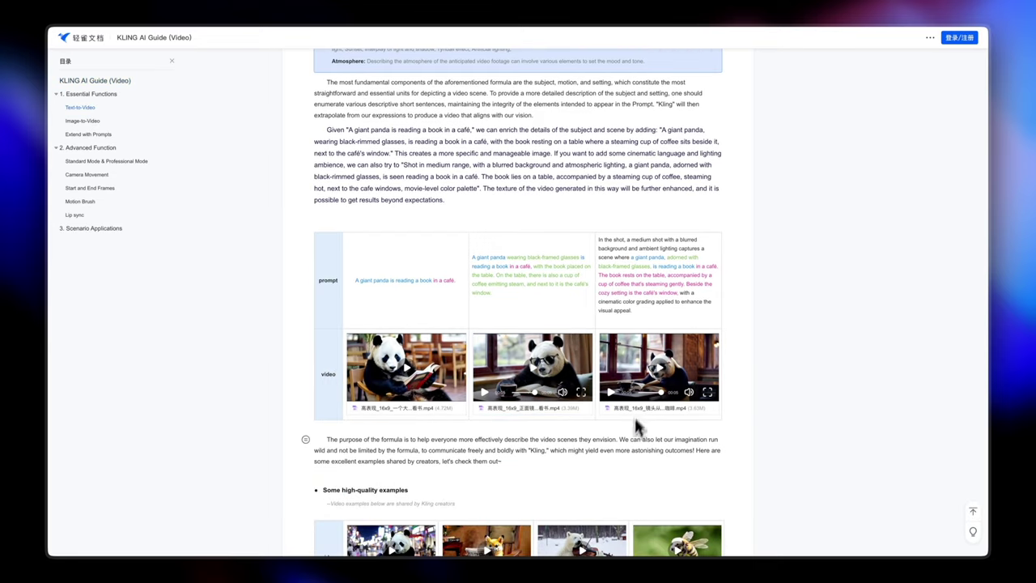
{"action": "scroll", "coordinate": [633, 429], "scroll_direction": "down", "scroll_amount": 3}
{"action": "scroll", "coordinate": [630, 450], "scroll_direction": "down", "scroll_amount": 3}
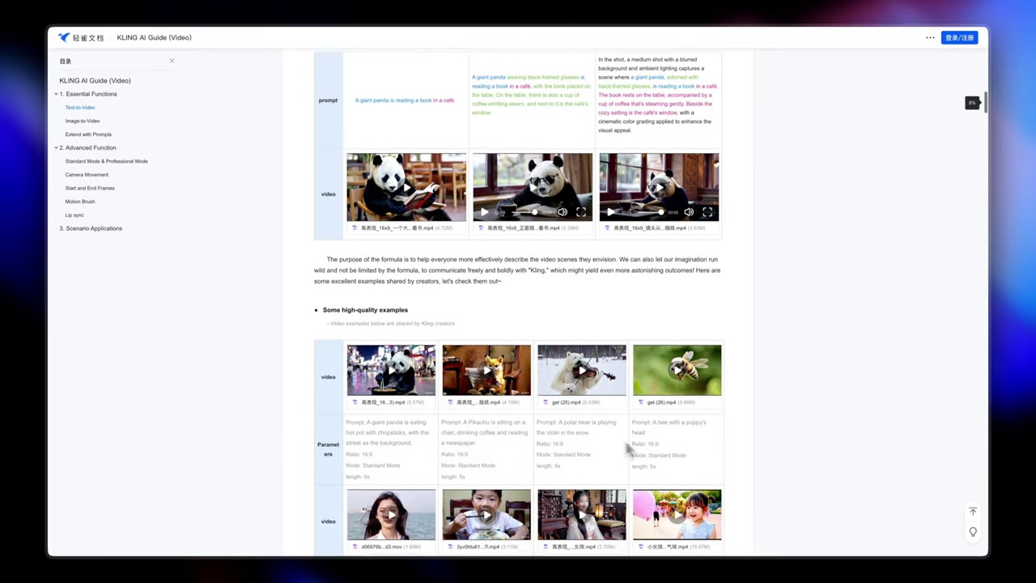
{"action": "scroll", "coordinate": [518, 324], "scroll_direction": "down", "scroll_amount": 5}
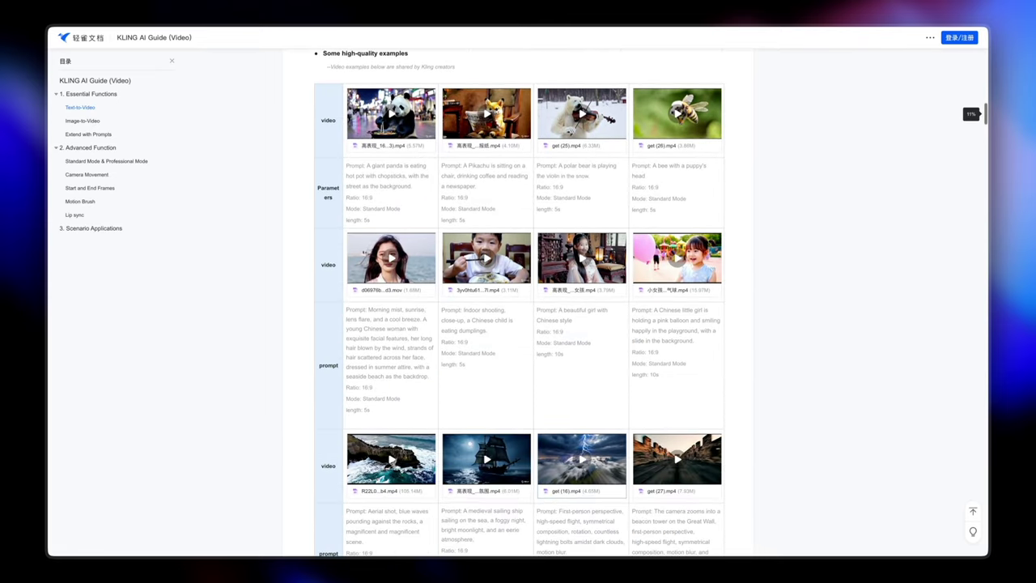
{"action": "scroll", "coordinate": [518, 324], "scroll_direction": "up", "scroll_amount": 5}
{"action": "scroll", "coordinate": [384, 226], "scroll_direction": "up", "scroll_amount": 1}
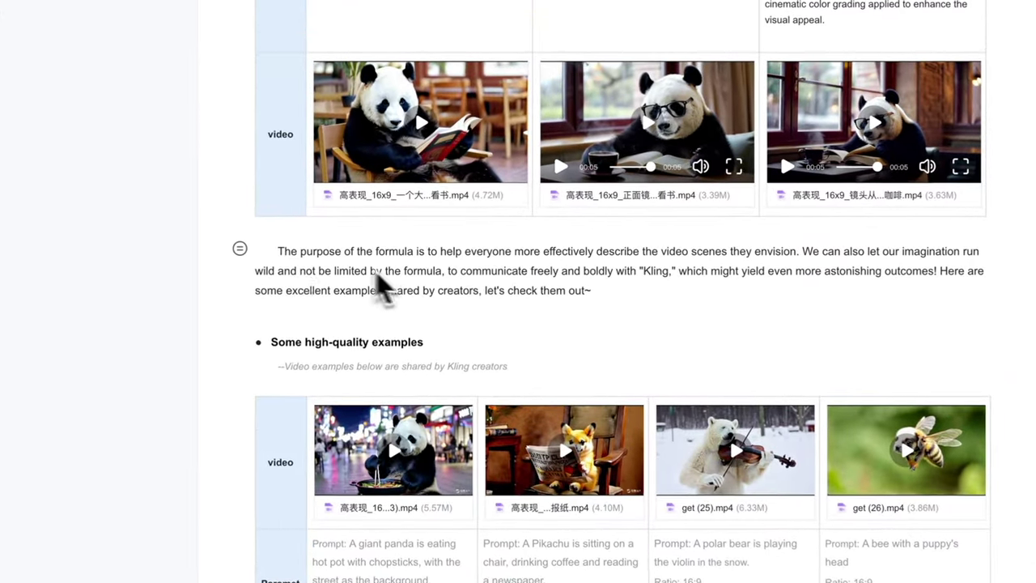
{"action": "left_click_drag", "start_coordinate": [277, 253], "coordinate": [680, 294]}
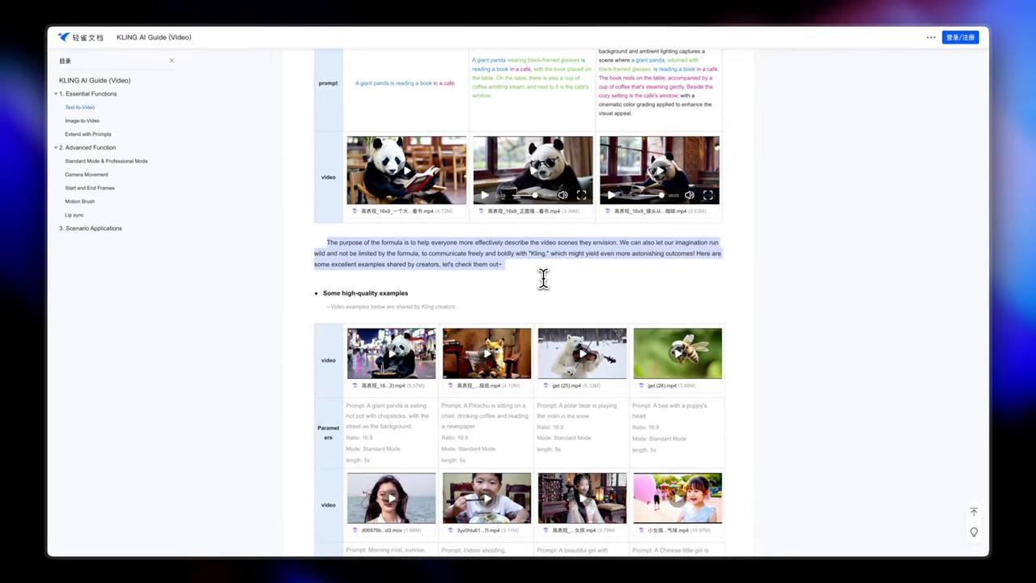
{"action": "left_click", "coordinate": [577, 278]}
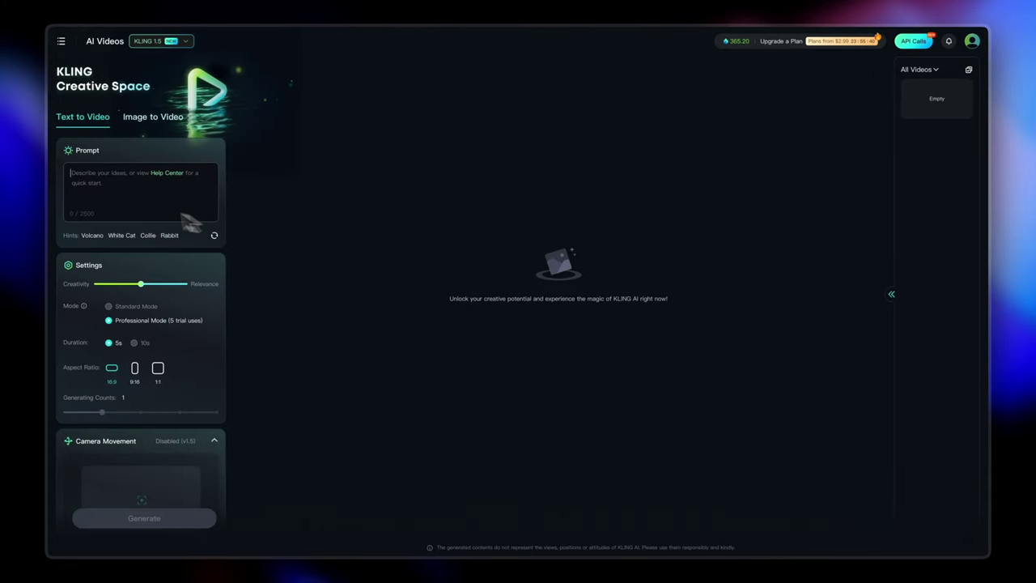
Enter the prompt 'a cute cat sleeping on a couch in a cozy bed with ambient lighting, wide angle shot'.
{"action": "type", "text": "a"}
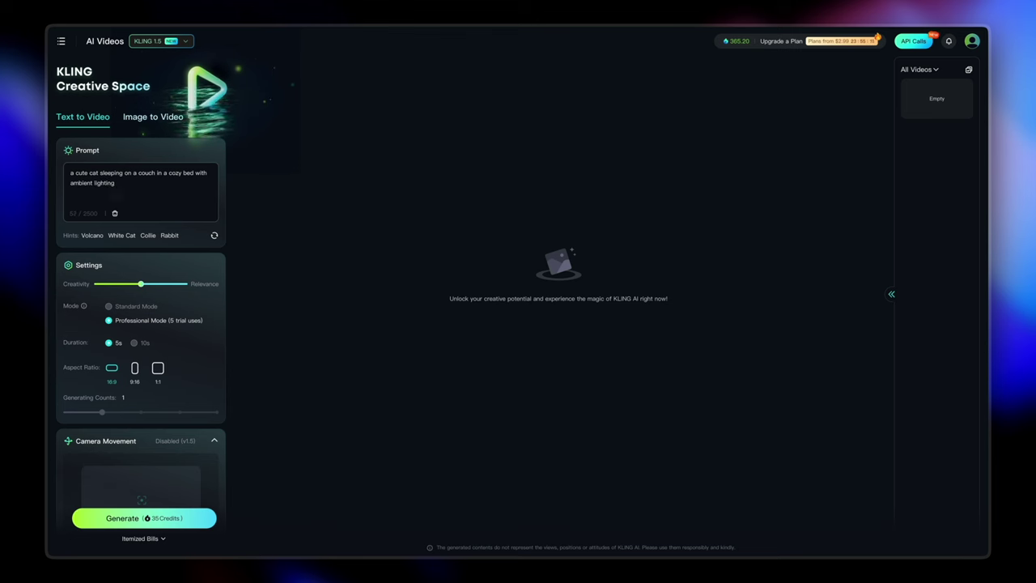
{"action": "type", "text": ", wide angle shot"}
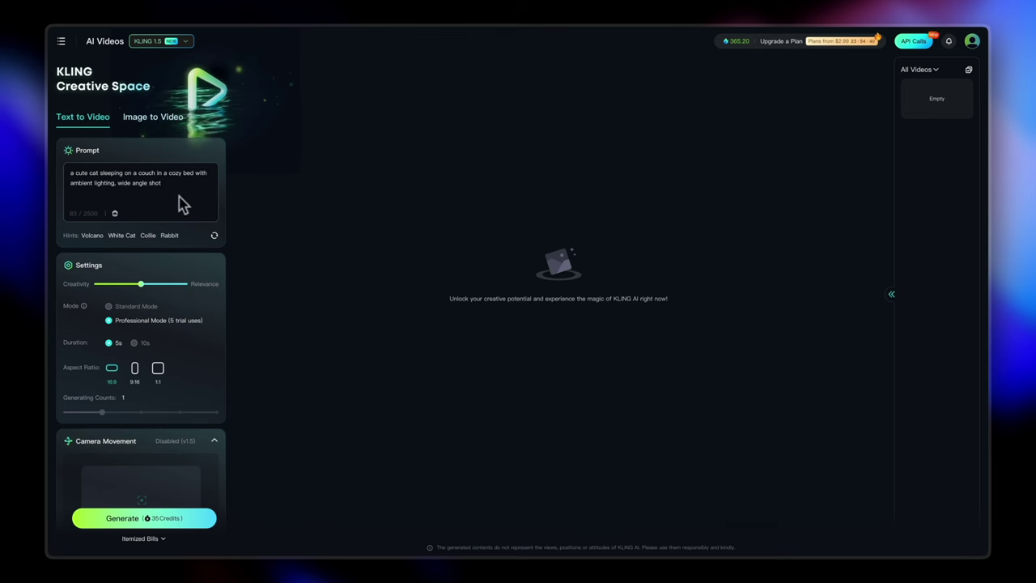
Raise Creativity from 0.5 to 0.55.
{"action": "scroll", "coordinate": [191, 324], "scroll_direction": "down", "scroll_amount": 1}
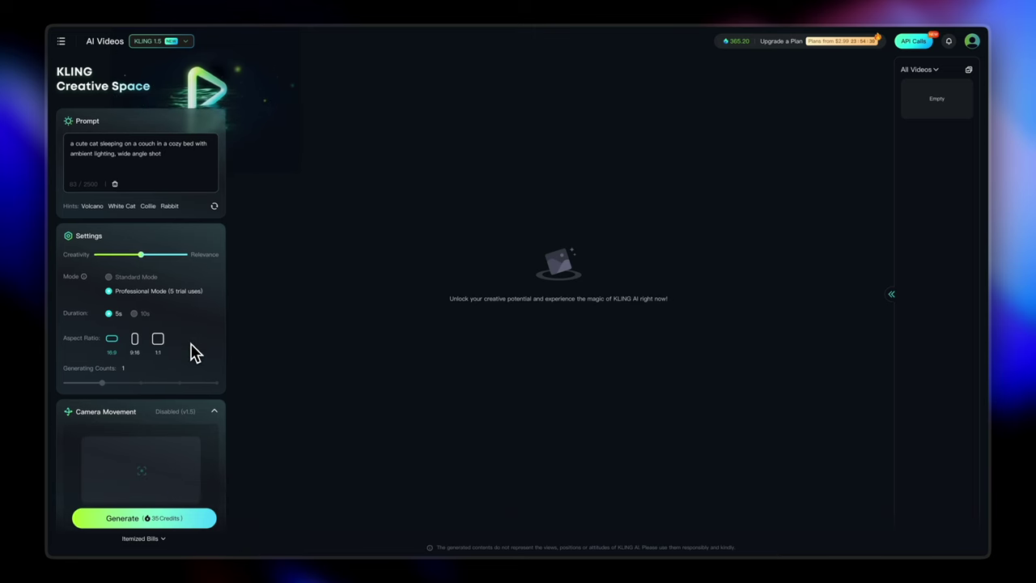
{"action": "mouse_move", "coordinate": [140, 252]}
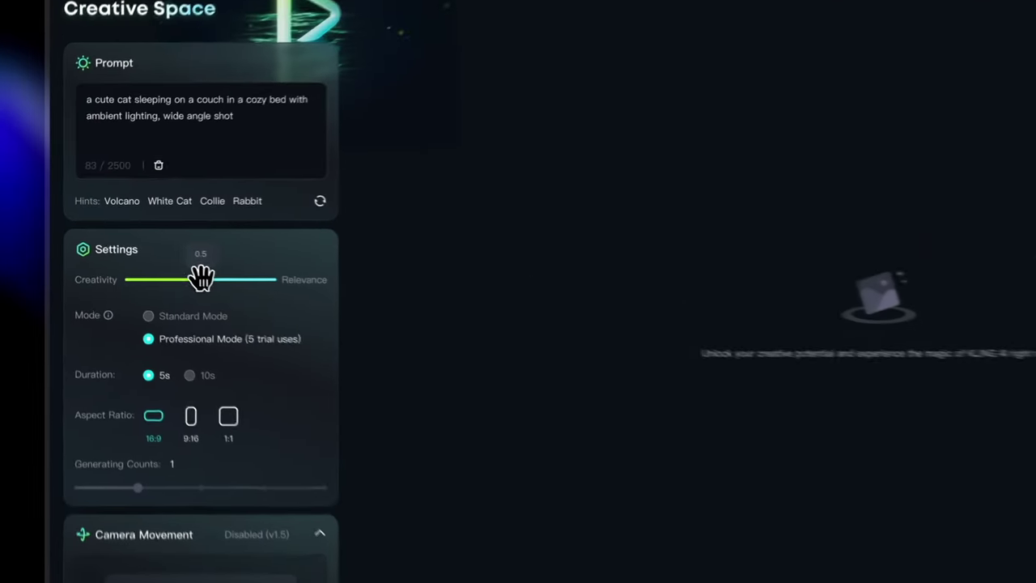
{"action": "left_click_drag", "start_coordinate": [200, 278], "coordinate": [207, 281]}
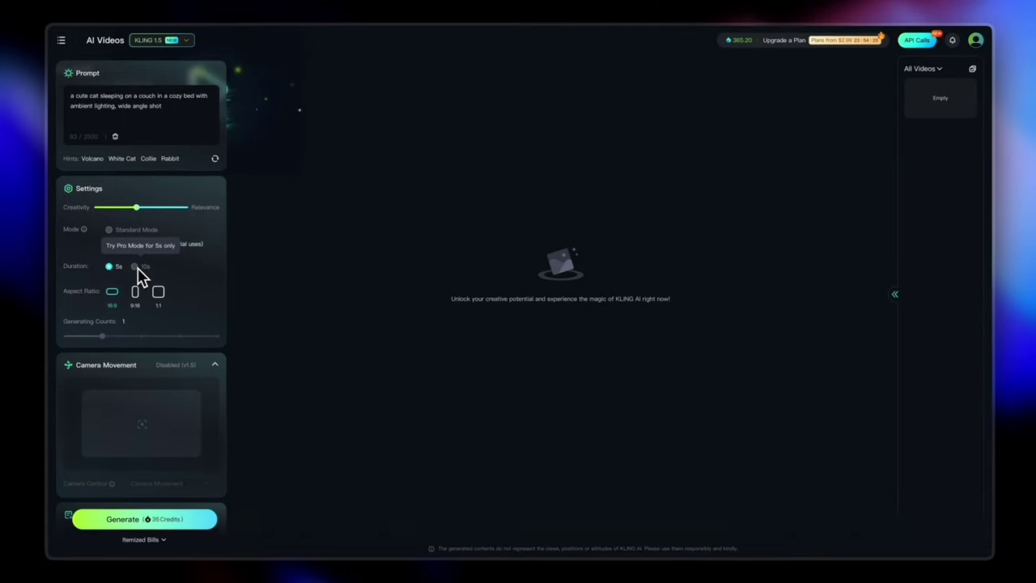
Set the aspect ratio to 9:16 and dismiss the Generating Counts upgrade popup.
{"action": "left_click", "coordinate": [135, 291]}
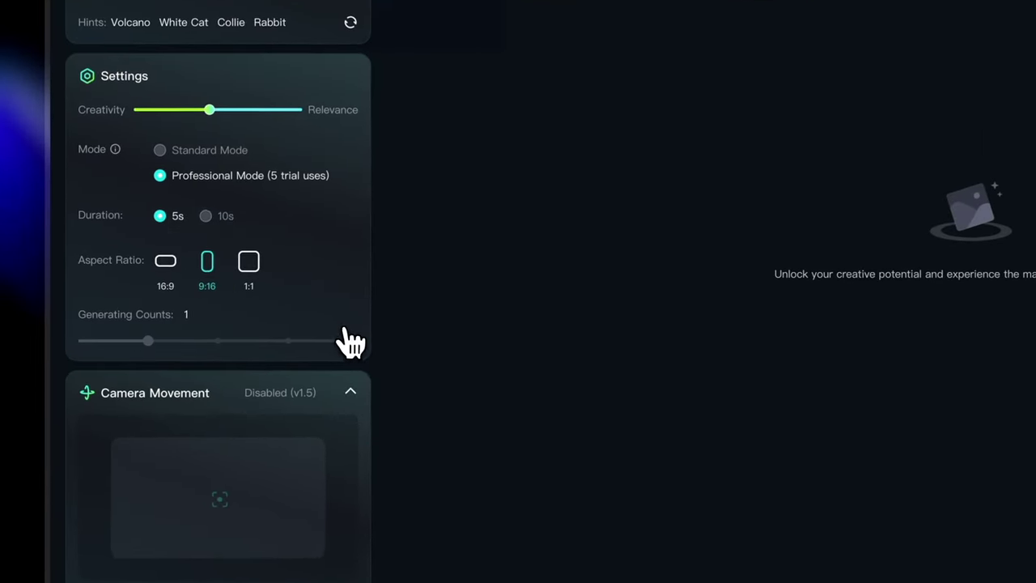
{"action": "scroll", "coordinate": [350, 343], "scroll_direction": "down", "scroll_amount": 2}
{"action": "left_click", "coordinate": [154, 275]}
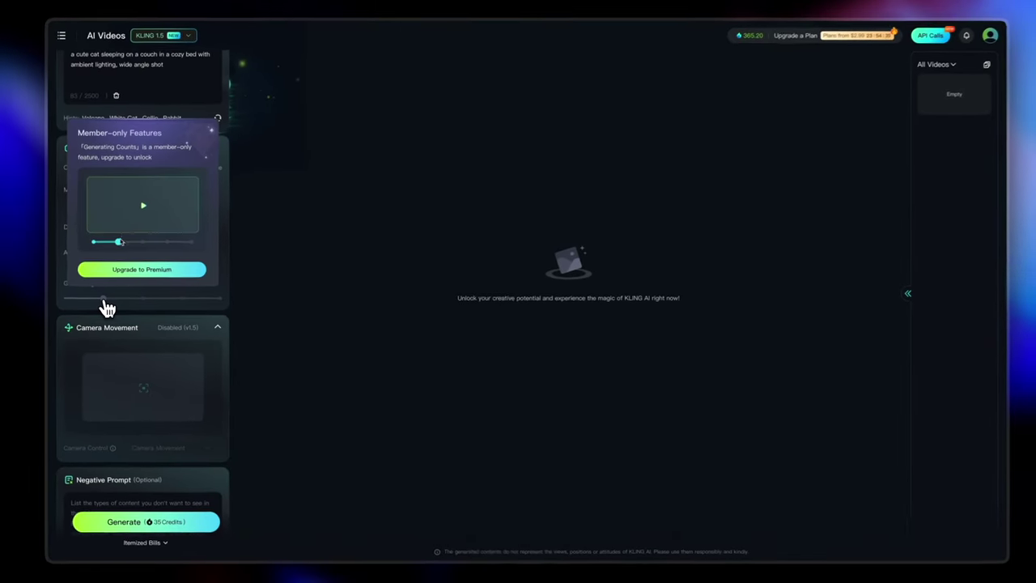
{"action": "scroll", "coordinate": [215, 453], "scroll_direction": "down", "scroll_amount": 2}
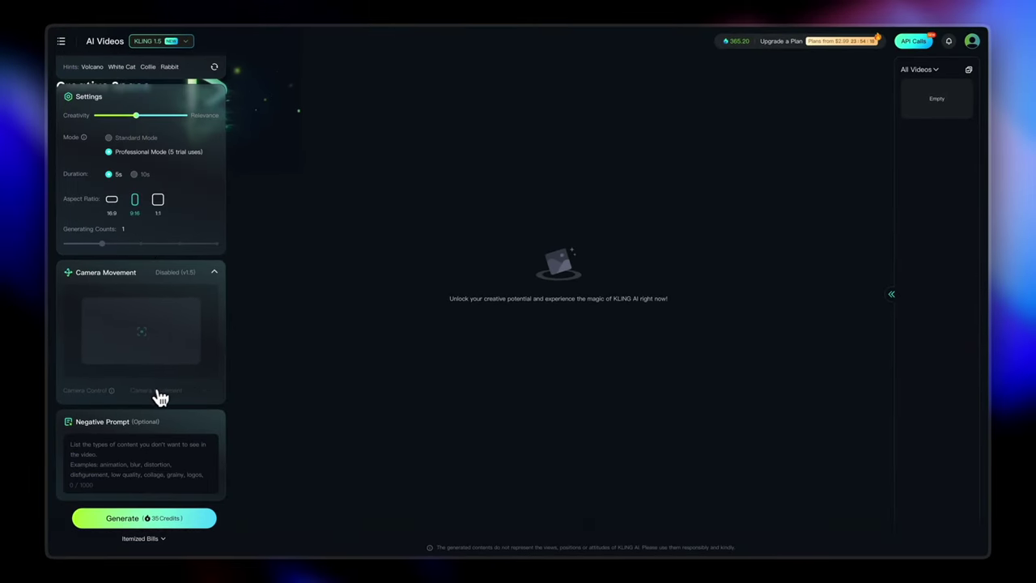
{"action": "scroll", "coordinate": [168, 402], "scroll_direction": "up", "scroll_amount": 4}
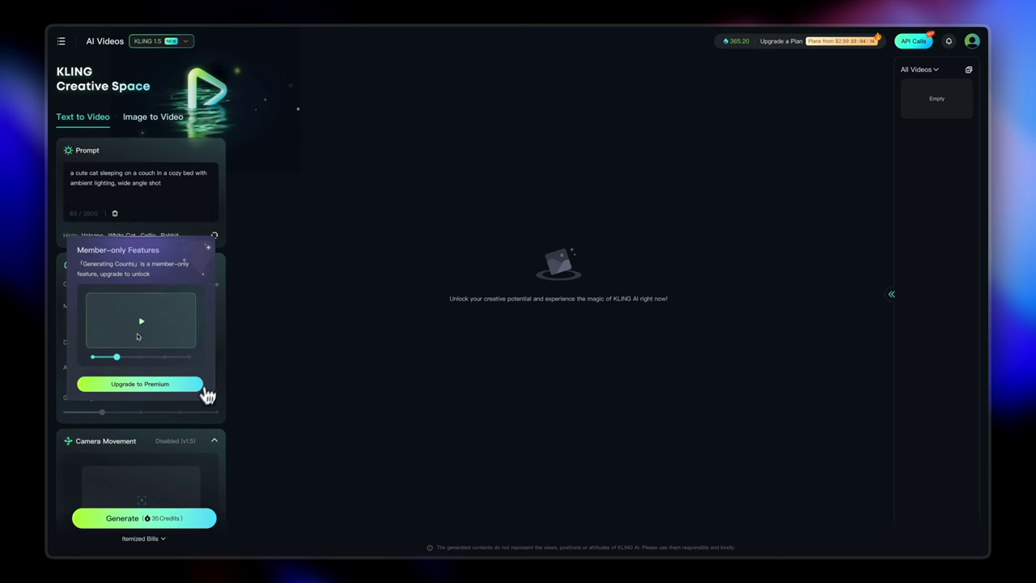
{"action": "scroll", "coordinate": [231, 458], "scroll_direction": "down", "scroll_amount": 4}
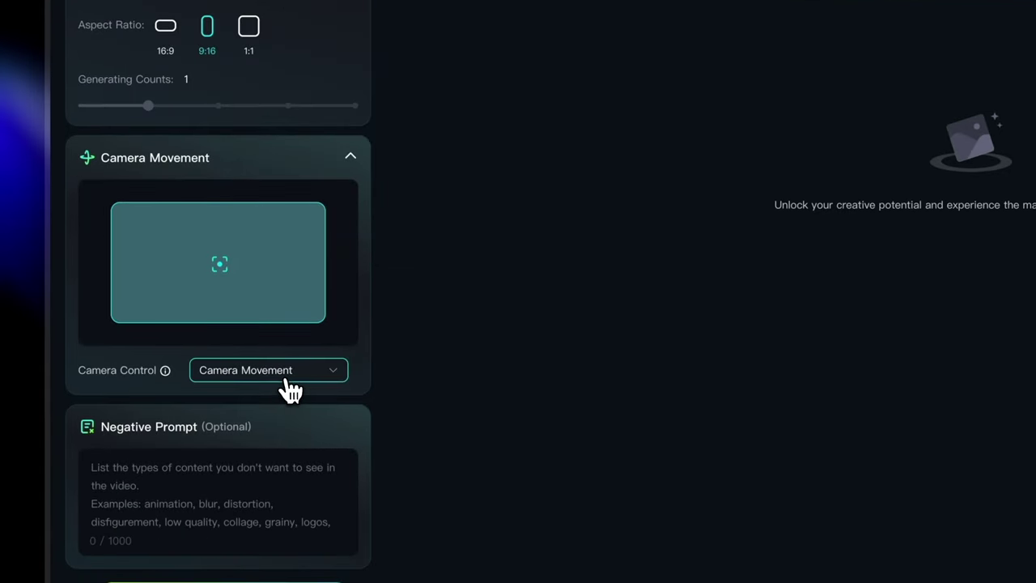
Set the camera control to a Pan movement with strength 5.
{"action": "left_click", "coordinate": [285, 386]}
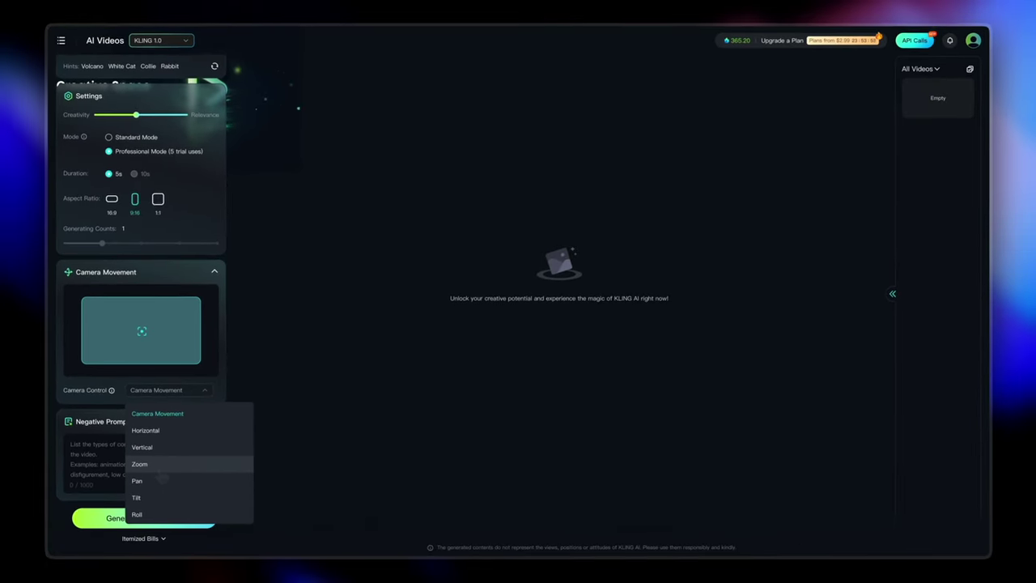
{"action": "left_click", "coordinate": [160, 486]}
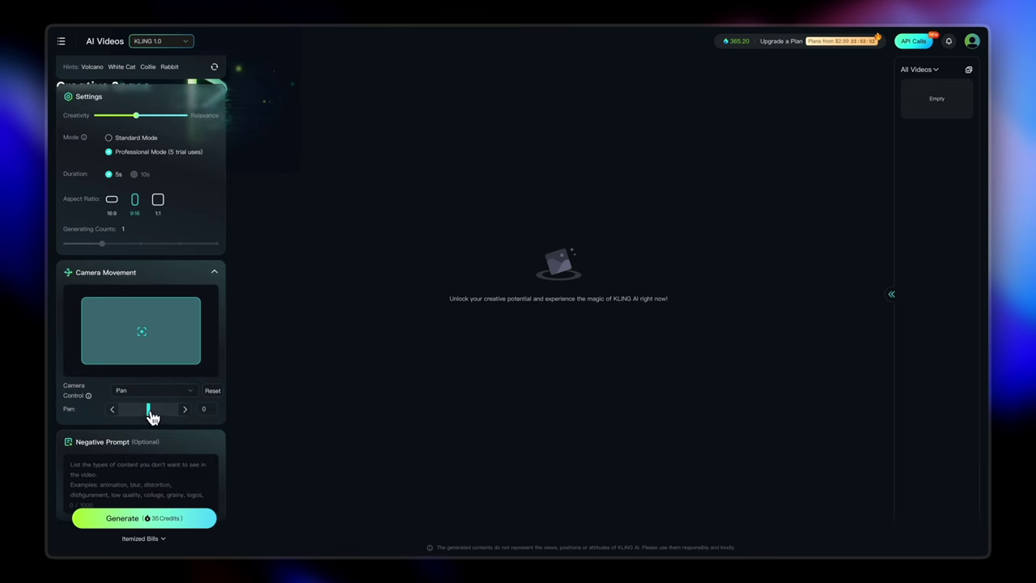
{"action": "left_click_drag", "start_coordinate": [148, 409], "coordinate": [168, 417]}
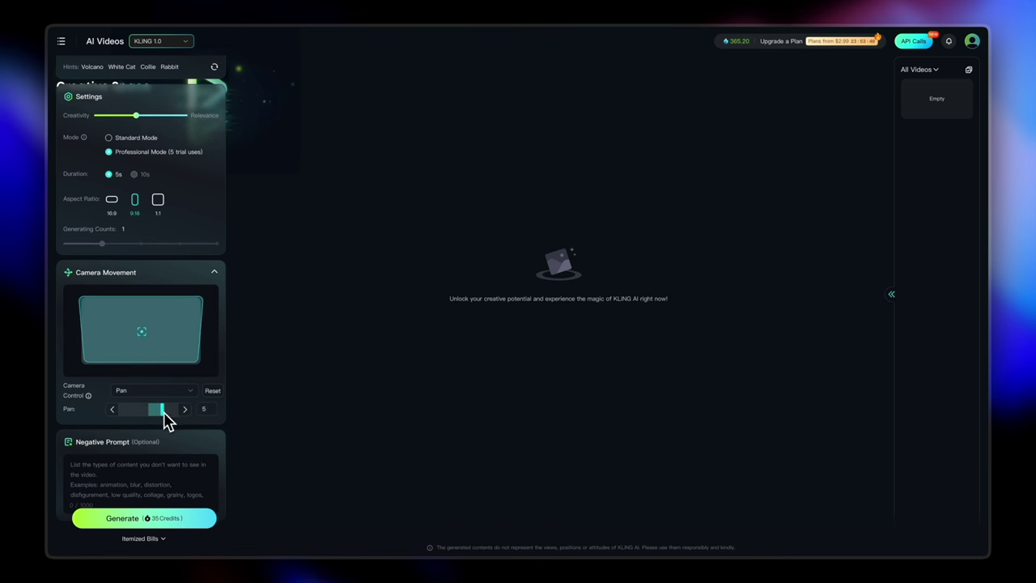
Enter 'blur, distortion' as the negative prompt.
{"action": "scroll", "coordinate": [218, 472], "scroll_direction": "down", "scroll_amount": 1}
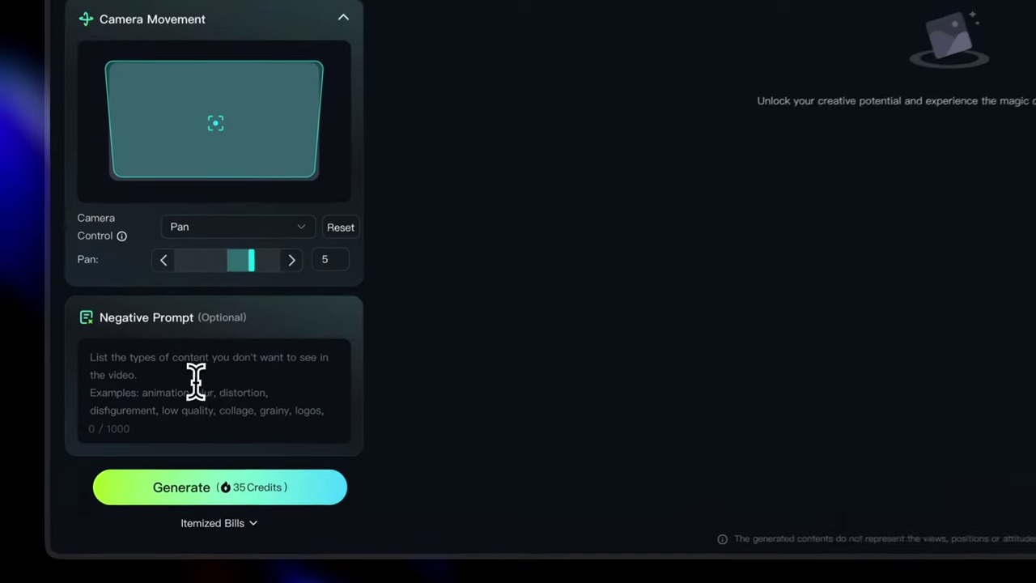
{"action": "left_click", "coordinate": [190, 374]}
{"action": "type", "text": "b"}
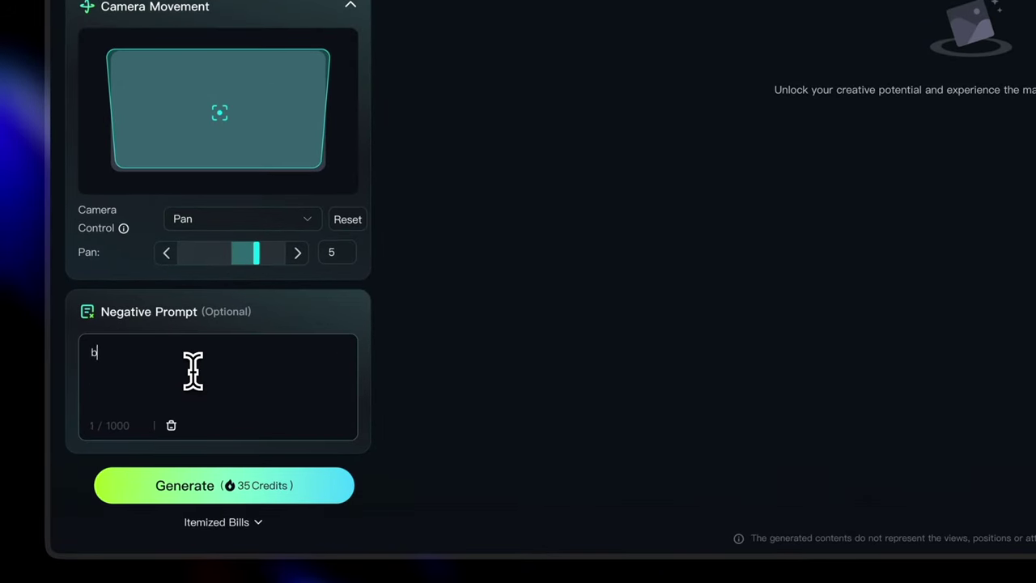
{"action": "type", "text": "lur, distortion"}
{"action": "scroll", "coordinate": [268, 165], "scroll_direction": "up", "scroll_amount": 3}
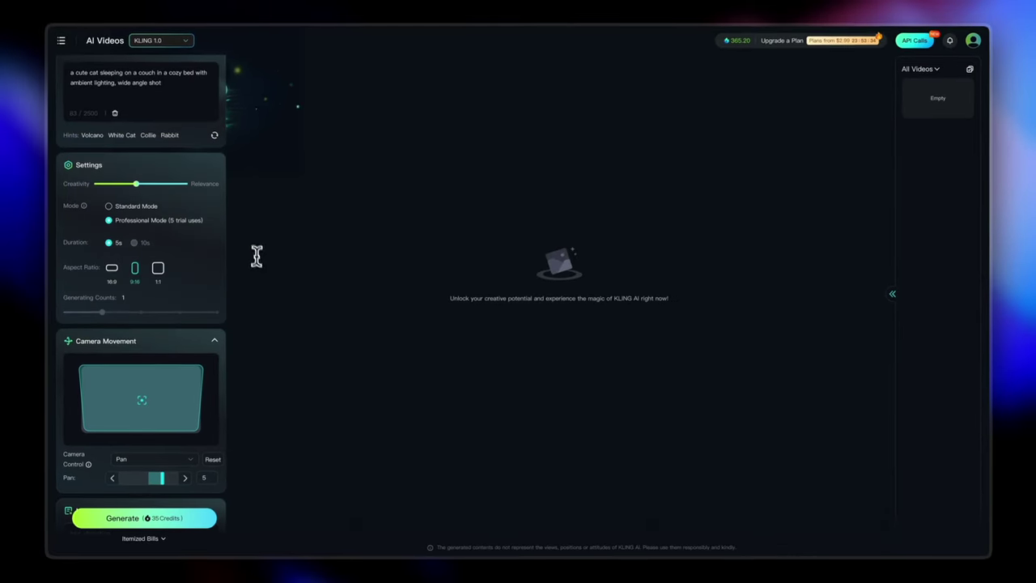
Switch to Standard Mode and generate the 5-second 9:16 cat video for 10 credits.
{"action": "scroll", "coordinate": [219, 224], "scroll_direction": "up", "scroll_amount": 2}
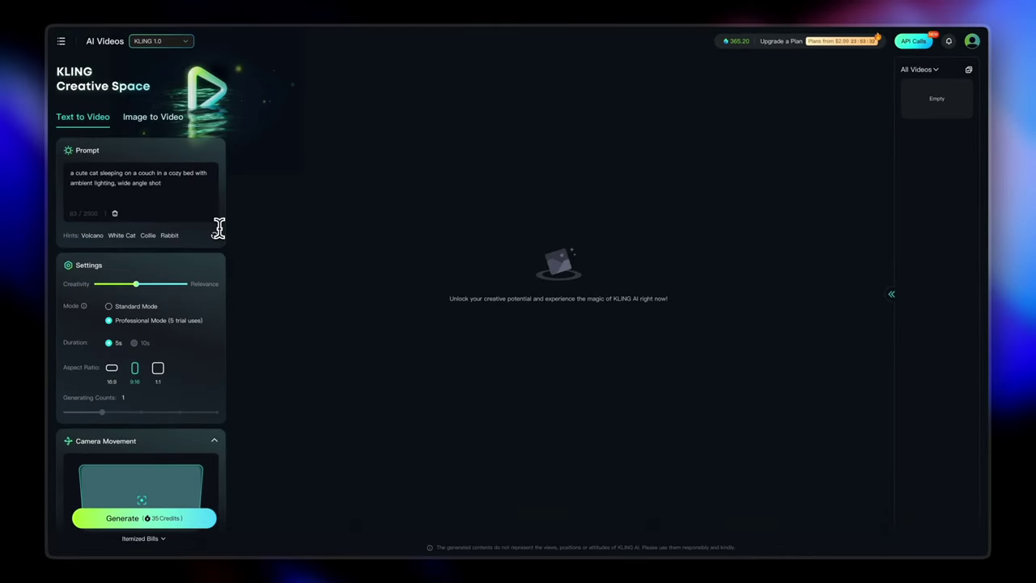
{"action": "scroll", "coordinate": [199, 342], "scroll_direction": "down", "scroll_amount": 3}
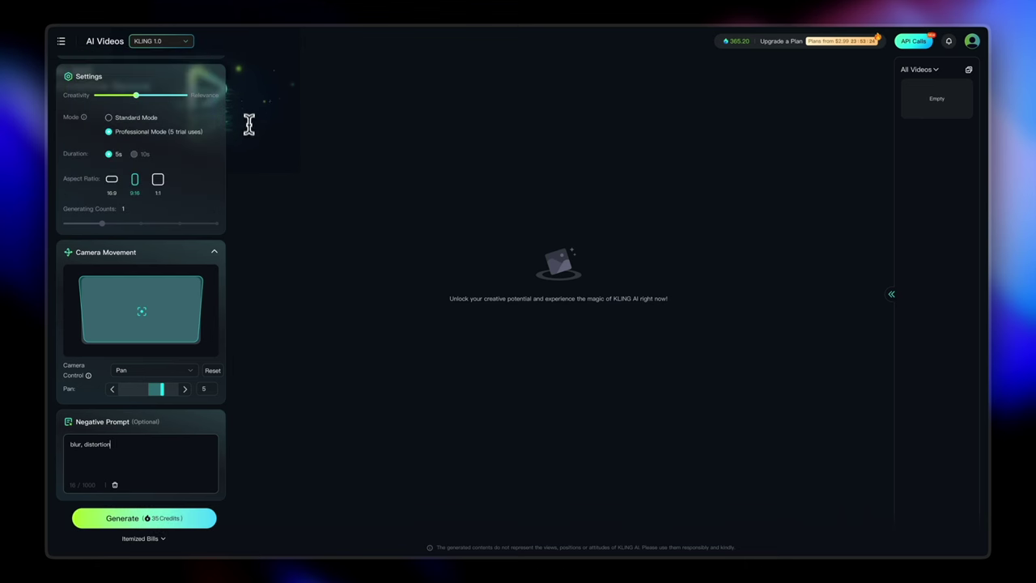
{"action": "mouse_move", "coordinate": [101, 134]}
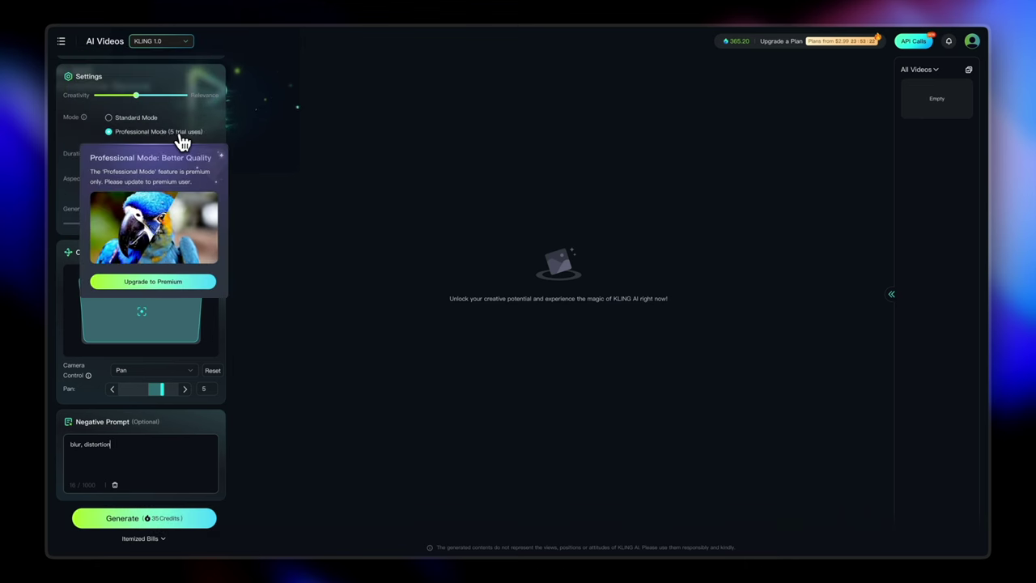
{"action": "left_click", "coordinate": [110, 118]}
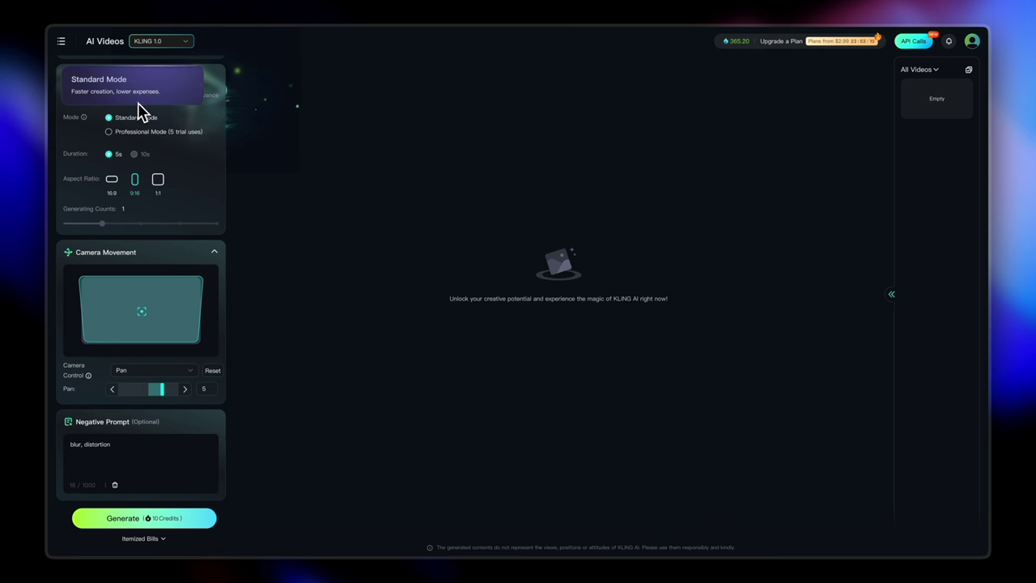
{"action": "mouse_move", "coordinate": [139, 136]}
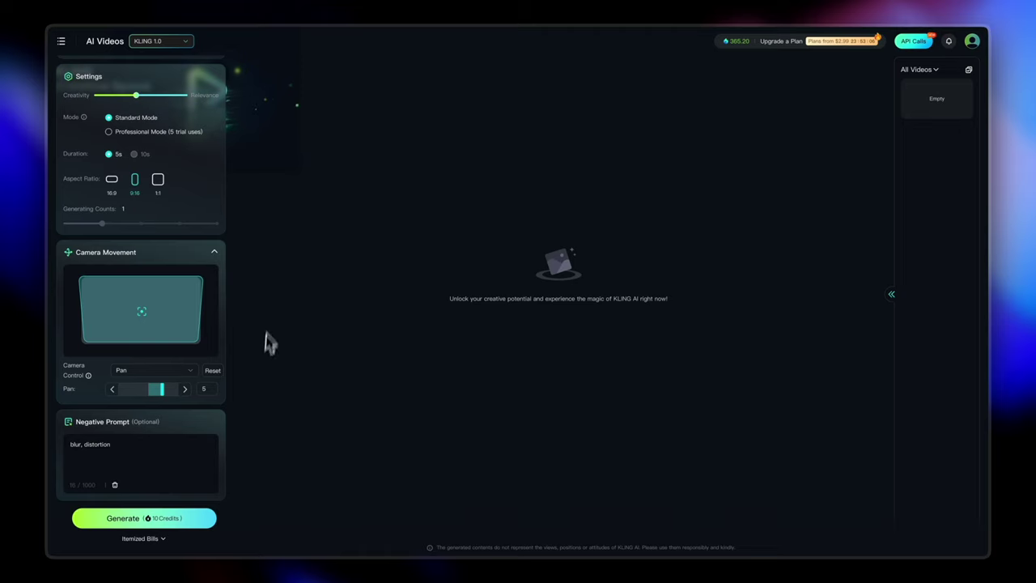
{"action": "left_click", "coordinate": [191, 522]}
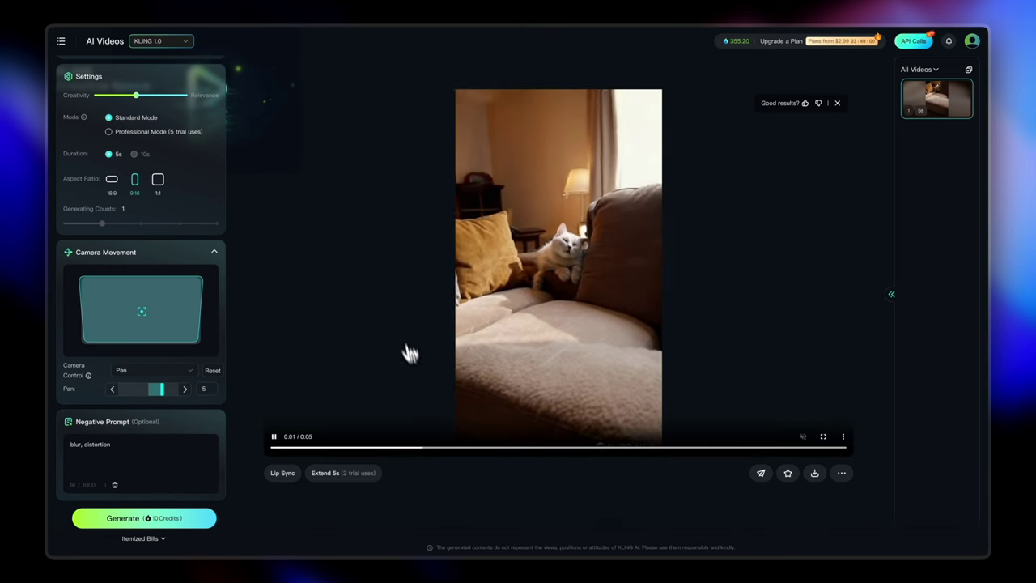
Play the finished 5-second 9:16 cat-on-couch video and return the settings panel to the top.
{"action": "mouse_move", "coordinate": [161, 220]}
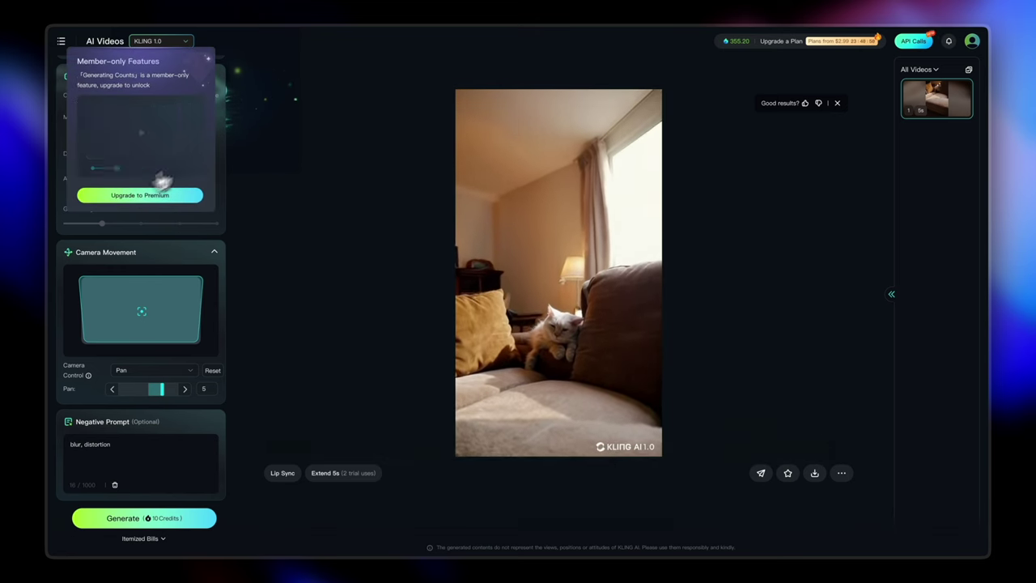
{"action": "scroll", "coordinate": [223, 90], "scroll_direction": "up", "scroll_amount": 5}
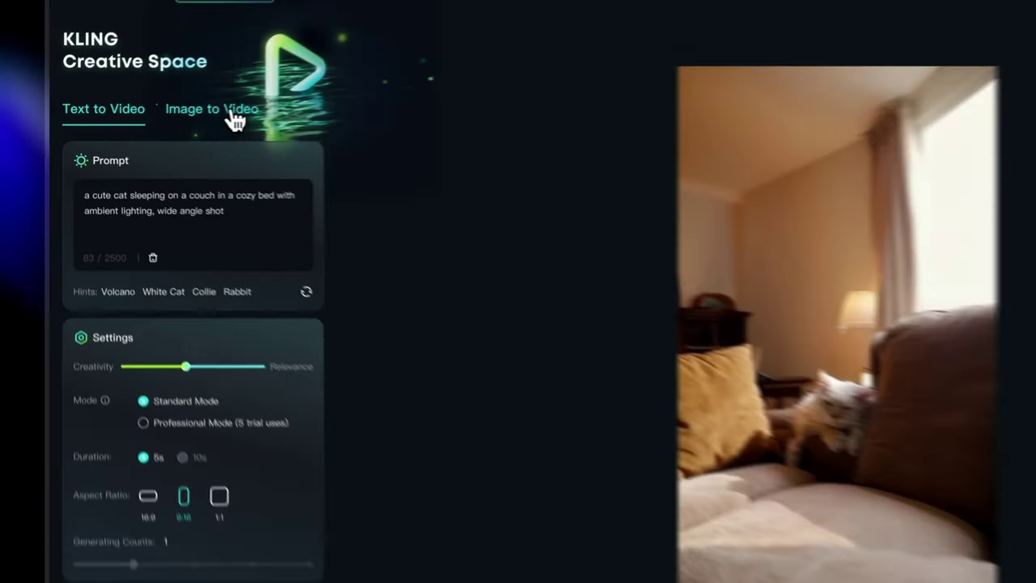
Switch to Image to Video and clear the leftover cat prompt.
{"action": "left_click", "coordinate": [160, 120]}
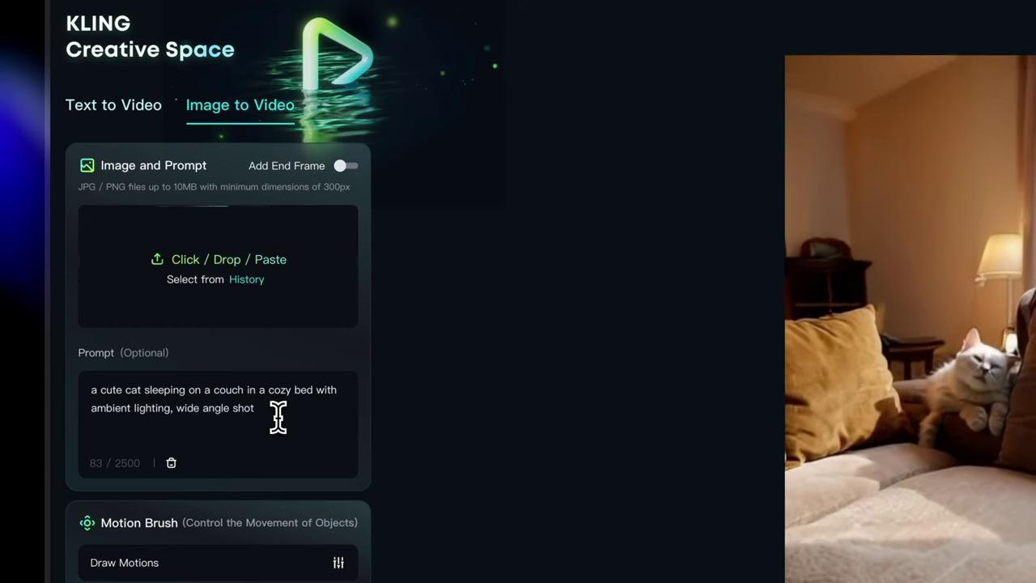
{"action": "left_click_drag", "start_coordinate": [277, 417], "coordinate": [84, 391]}
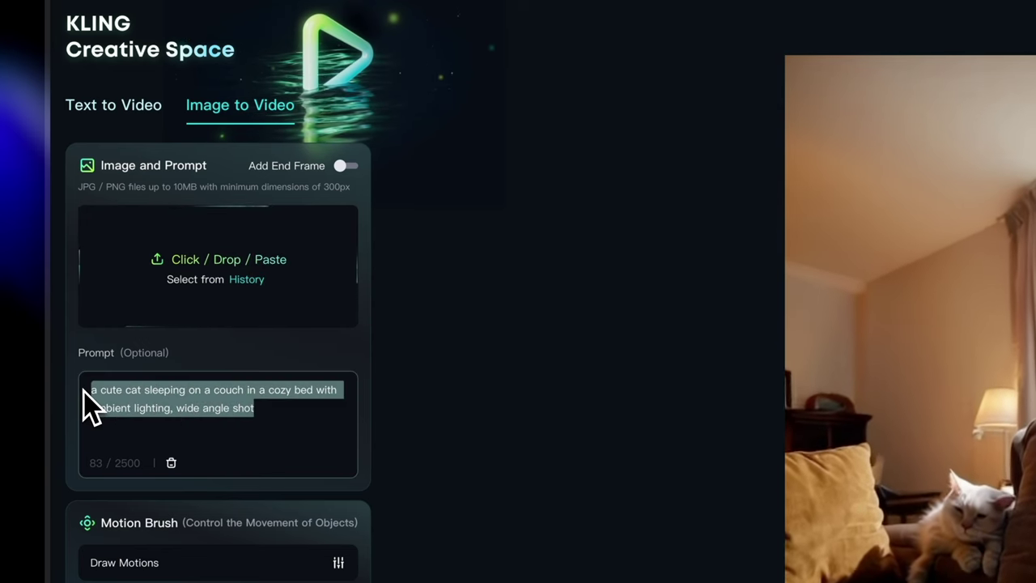
{"action": "key", "text": "BackSpace"}
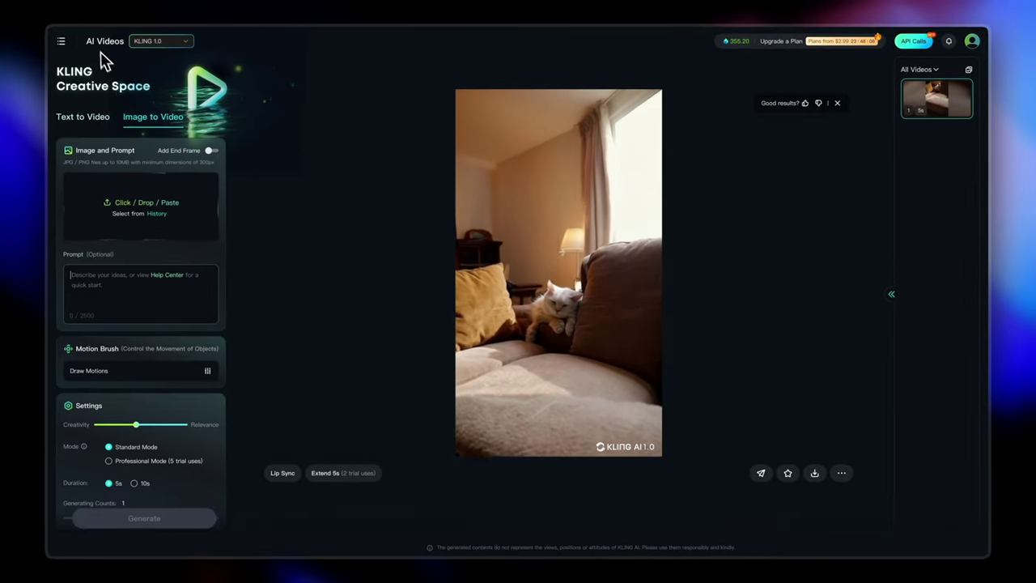
From AI Images, bring the black horse-on-beach image to life as the video source.
{"action": "left_click", "coordinate": [61, 40]}
{"action": "left_click", "coordinate": [69, 68]}
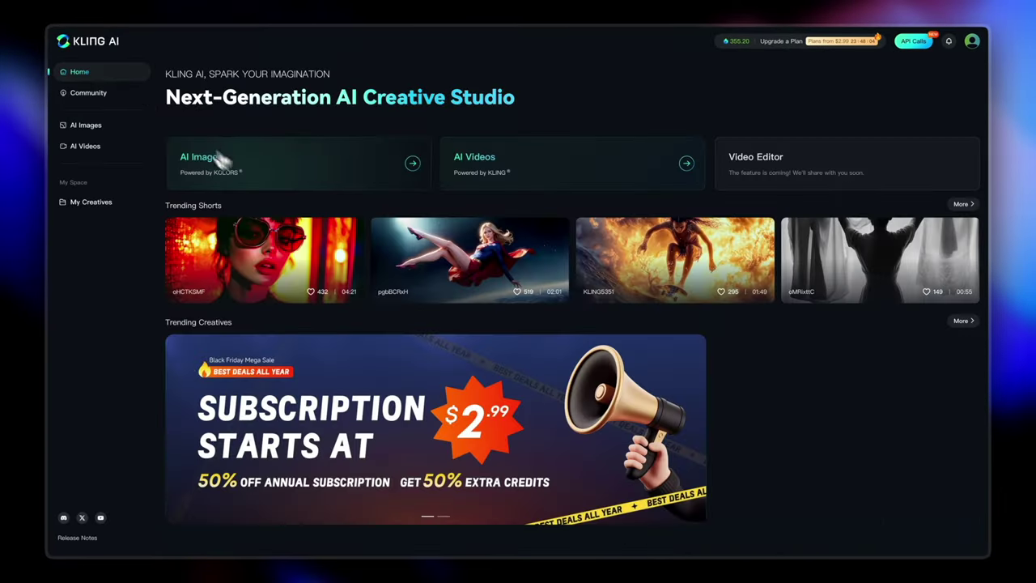
{"action": "left_click", "coordinate": [265, 163]}
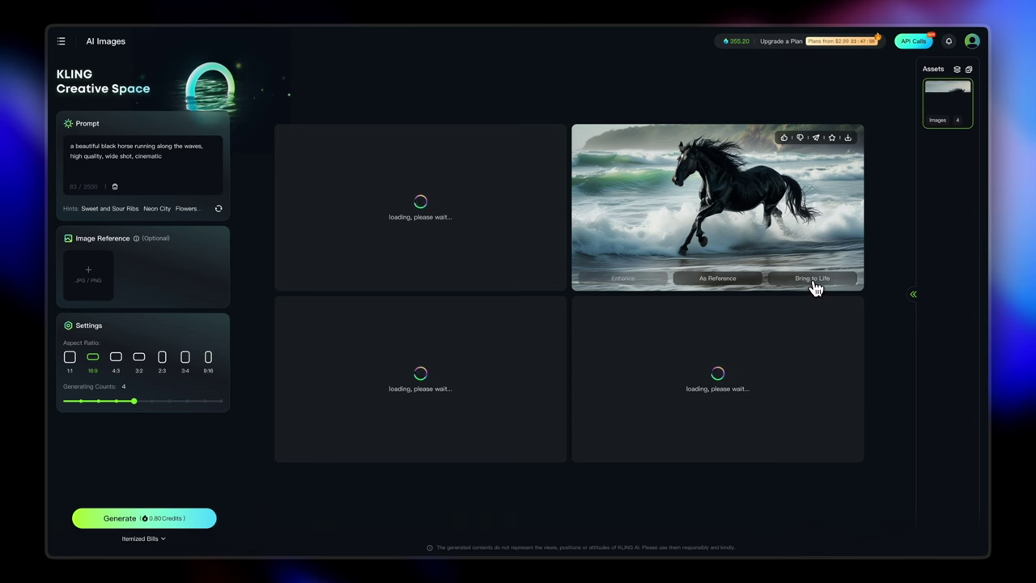
{"action": "left_click", "coordinate": [813, 284]}
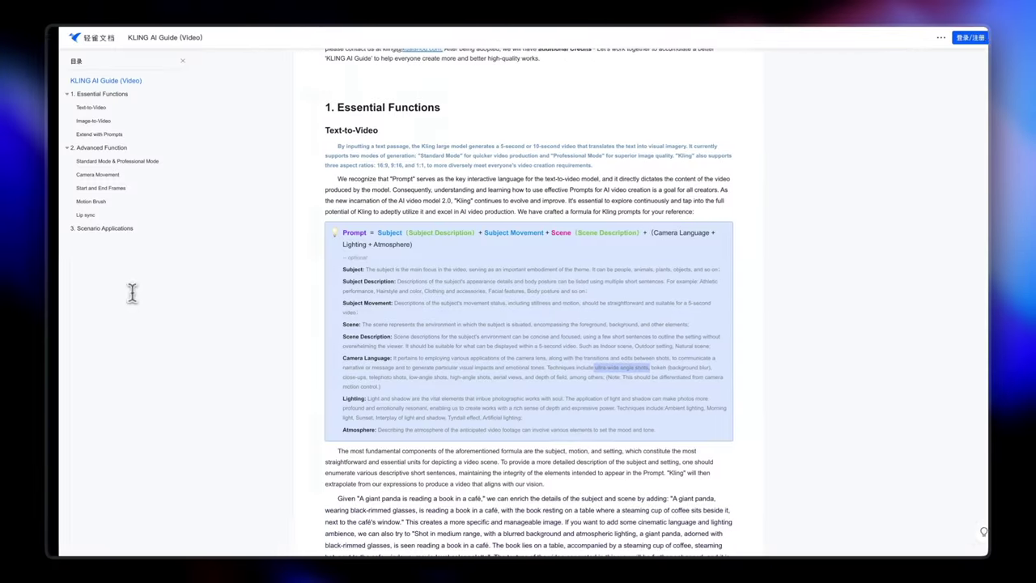
{"action": "scroll", "coordinate": [442, 433], "scroll_direction": "down", "scroll_amount": 10}
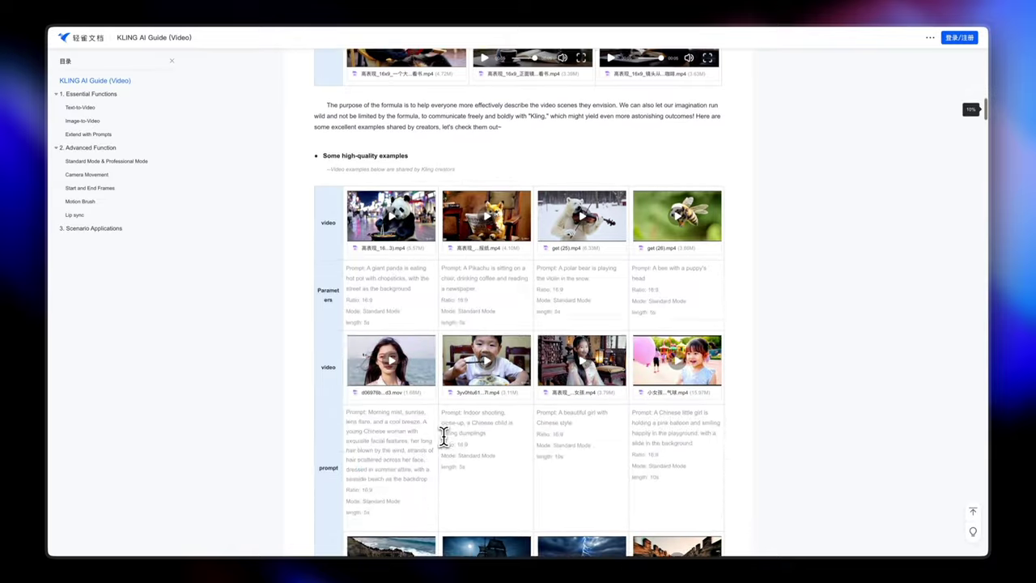
{"action": "scroll", "coordinate": [444, 436], "scroll_direction": "down", "scroll_amount": 15}
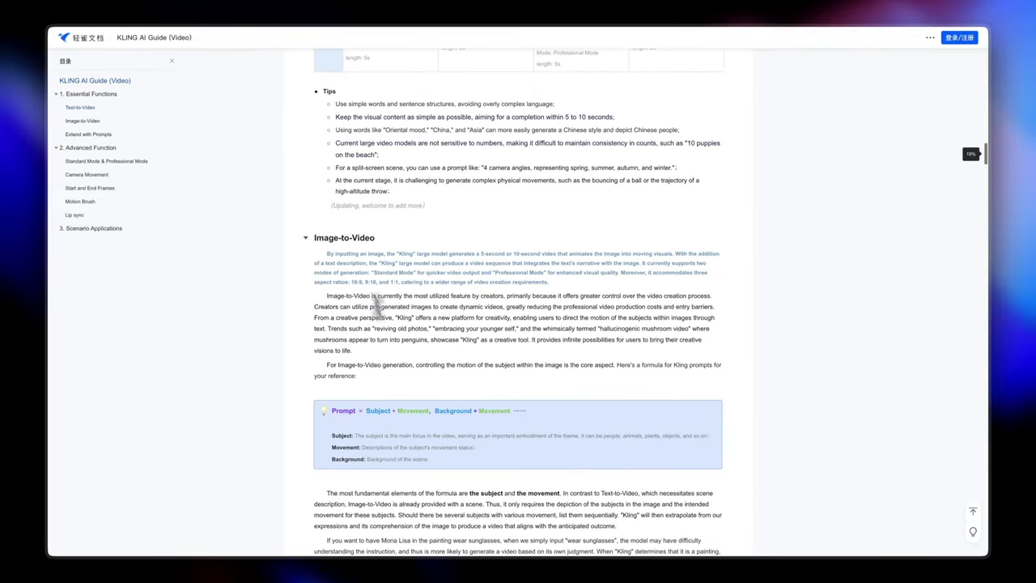
{"action": "scroll", "coordinate": [388, 294], "scroll_direction": "down", "scroll_amount": 2}
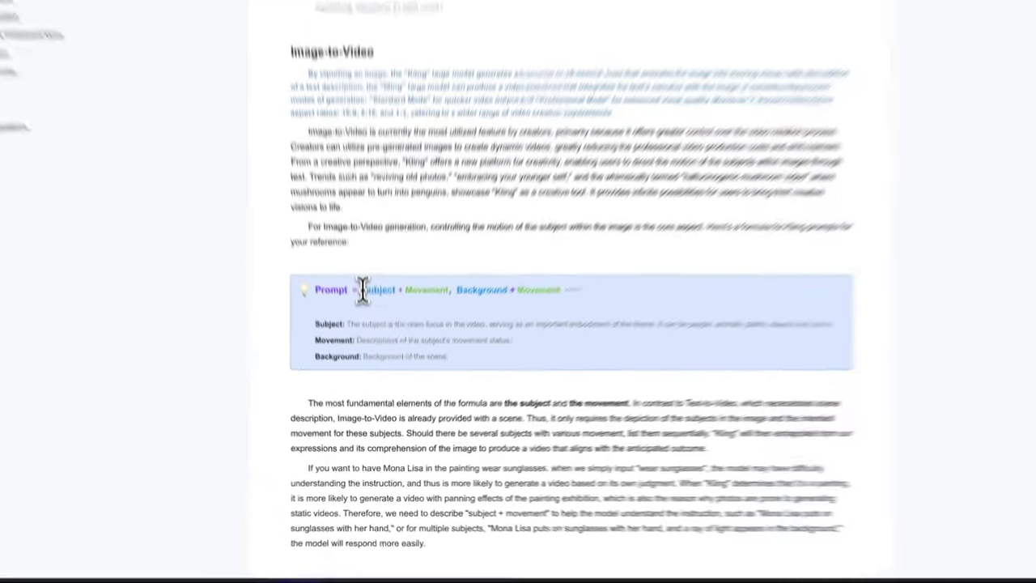
{"action": "left_click_drag", "start_coordinate": [366, 348], "coordinate": [523, 342]}
{"action": "left_click_drag", "start_coordinate": [639, 217], "coordinate": [653, 217]}
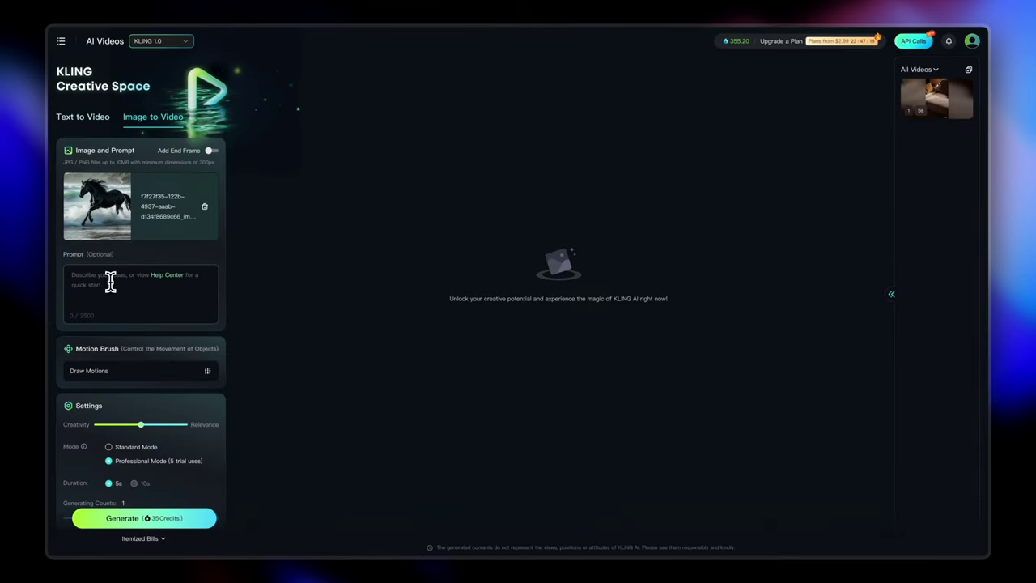
Enter the prompt of the horse running across crashing waves, wide angle, cinematic, with creativity 0.7.
{"action": "type", "text": "The horse"}
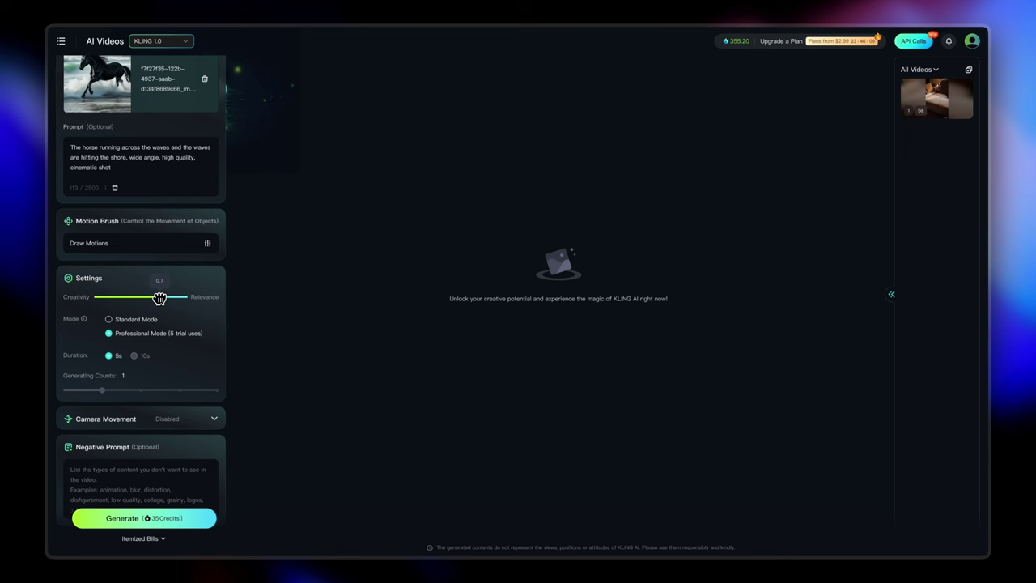
{"action": "scroll", "coordinate": [194, 328], "scroll_direction": "down", "scroll_amount": 1}
Choose Standard Mode and enter the negative prompt "distortion, blur".
{"action": "mouse_move", "coordinate": [146, 301]}
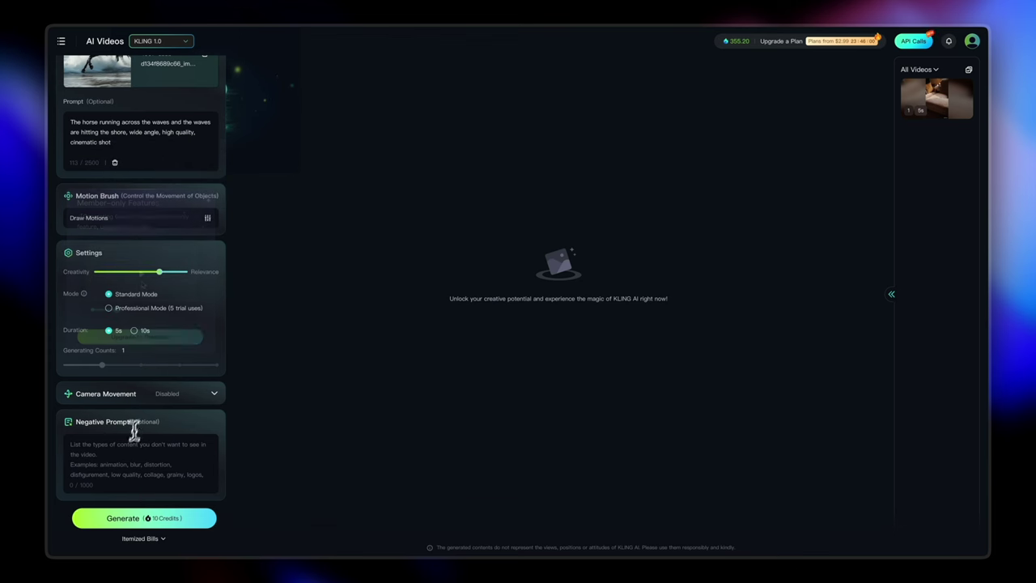
{"action": "left_click", "coordinate": [116, 458]}
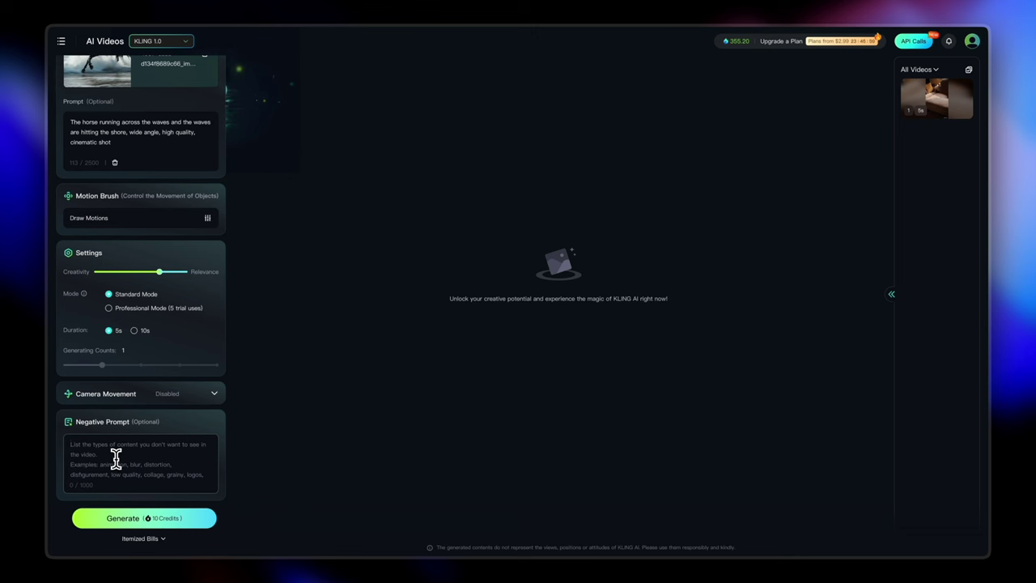
{"action": "type", "text": "d"}
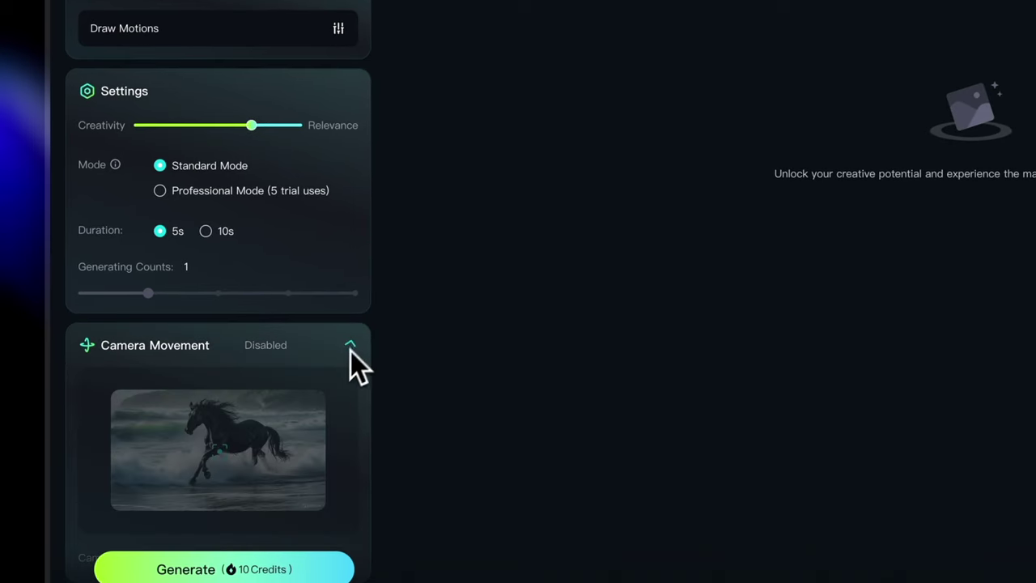
Collapse Camera Movement, check the KLING 1.5 model, and generate the horse video for 10 credits.
{"action": "scroll", "coordinate": [324, 433], "scroll_direction": "down", "scroll_amount": 3}
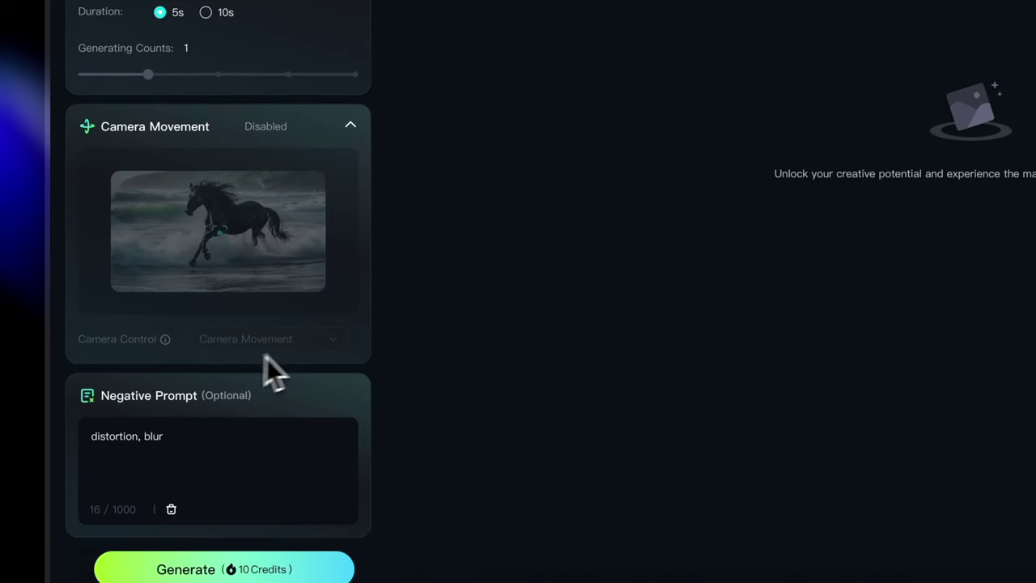
{"action": "left_click", "coordinate": [351, 127]}
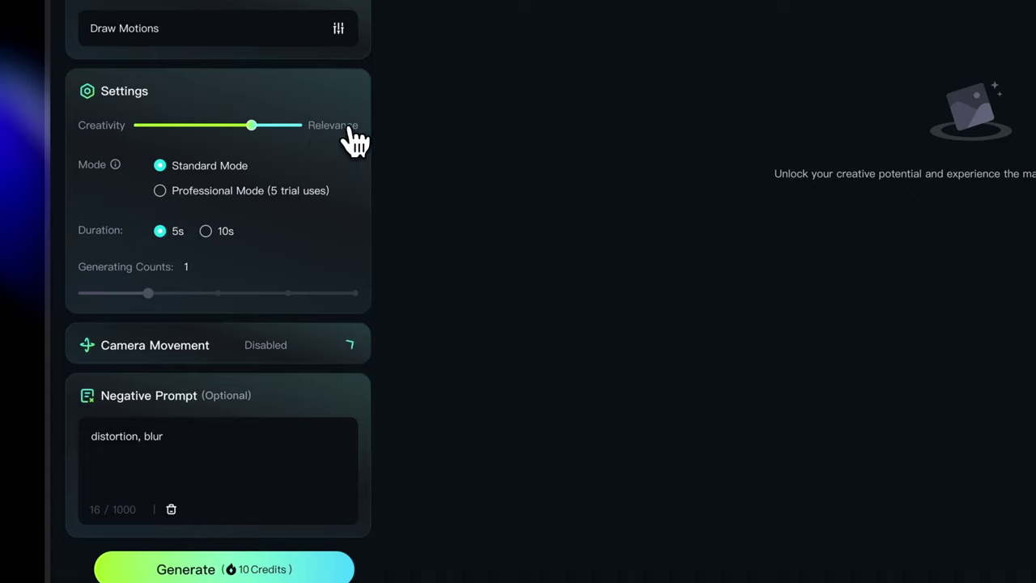
{"action": "scroll", "coordinate": [301, 136], "scroll_direction": "up", "scroll_amount": 8}
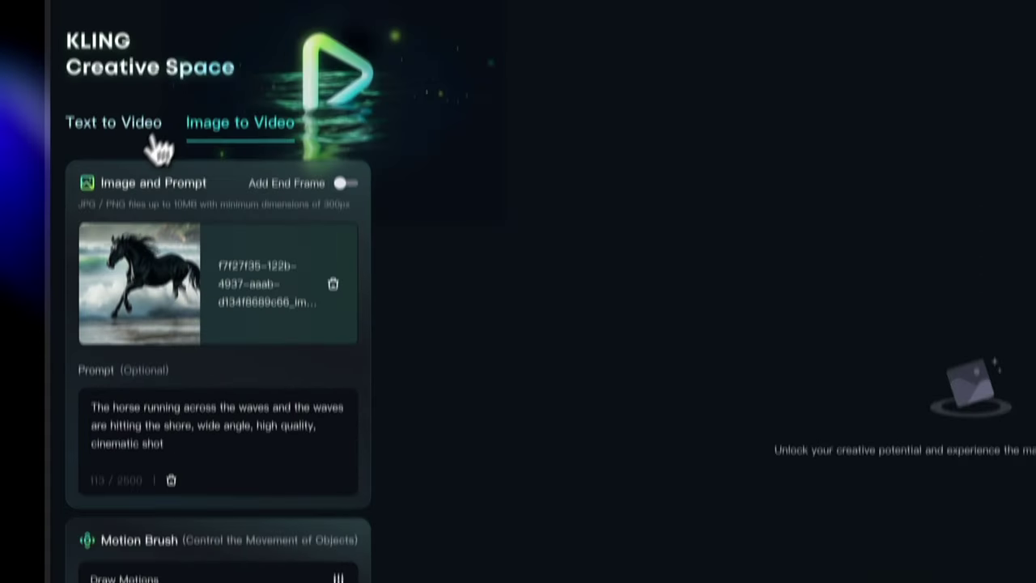
{"action": "left_click", "coordinate": [276, 58]}
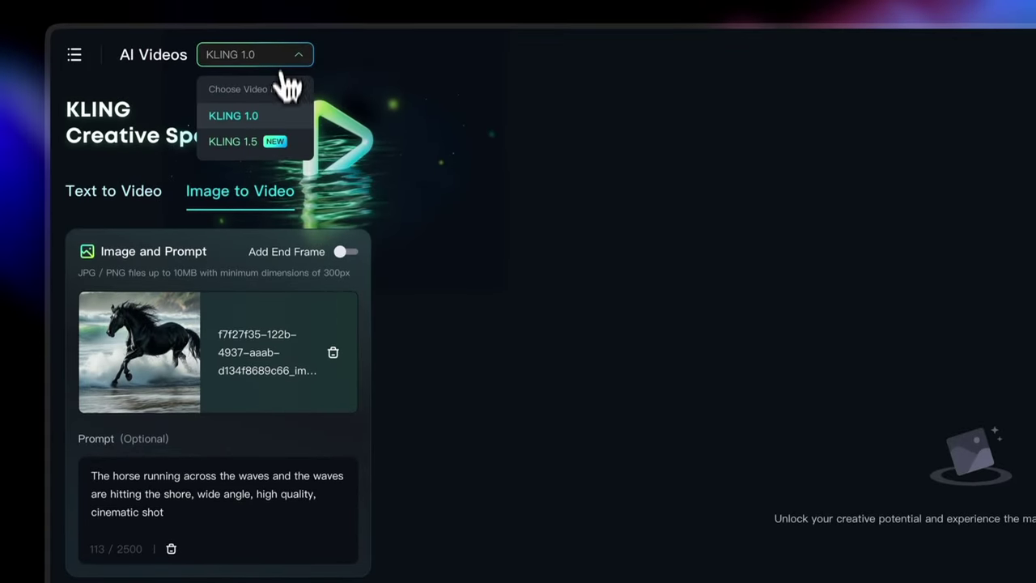
{"action": "left_click", "coordinate": [271, 136]}
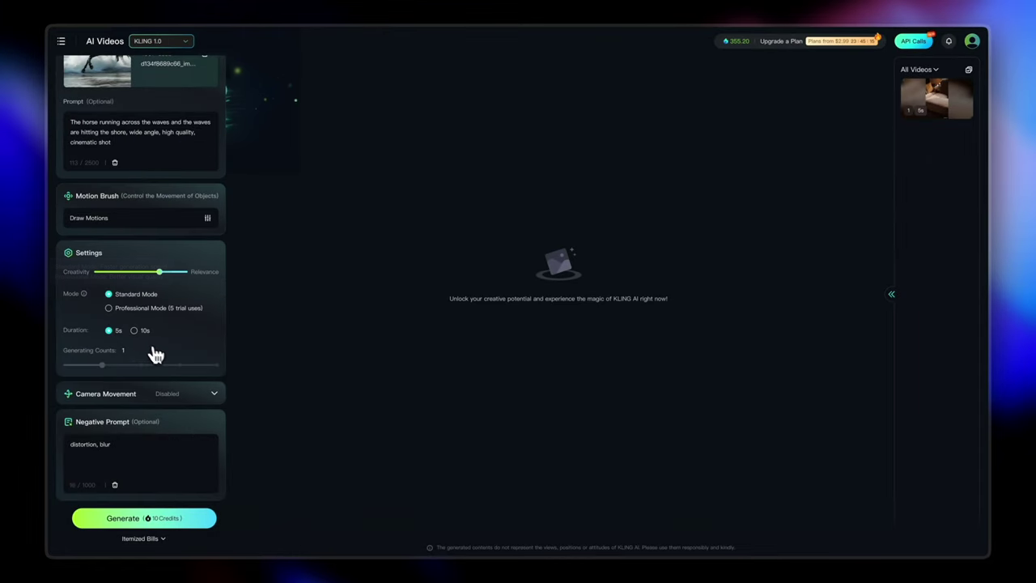
{"action": "left_click", "coordinate": [185, 527]}
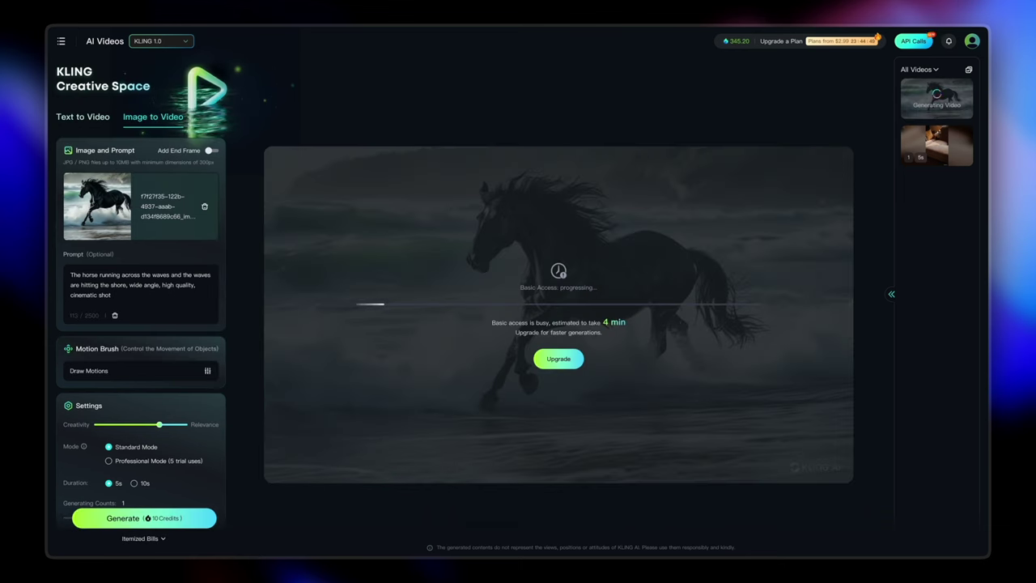
Enable Add End Frame and replace the horse image with the bread-in-oven image as the frames.
{"action": "left_click", "coordinate": [212, 152]}
{"action": "mouse_move", "coordinate": [129, 217]}
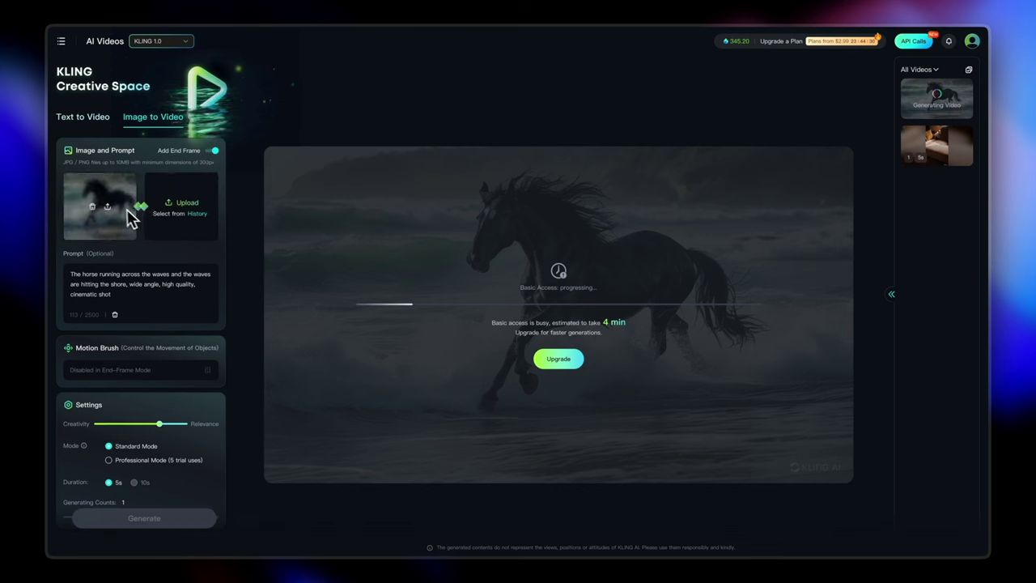
{"action": "left_click", "coordinate": [93, 208]}
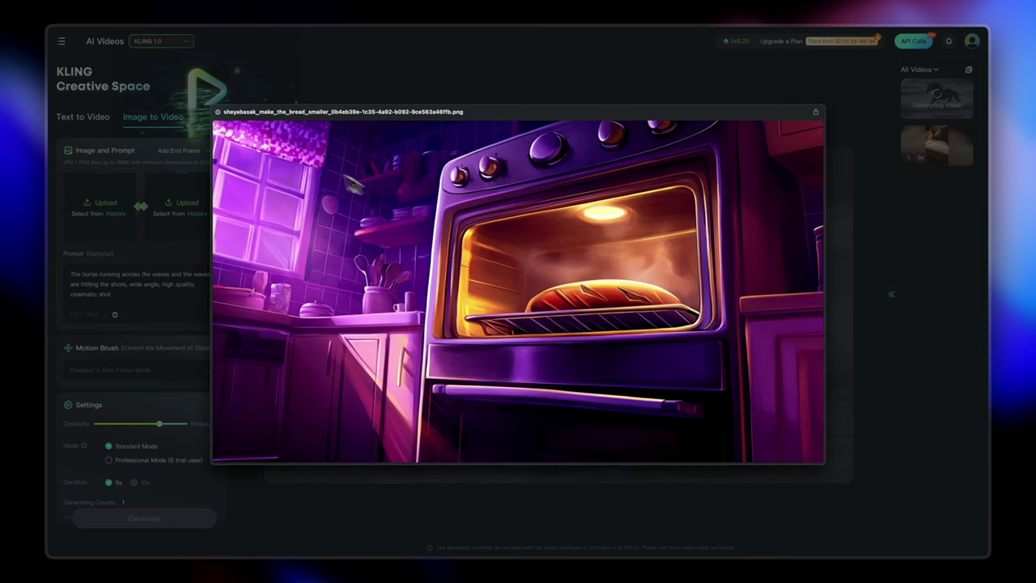
{"action": "left_click_drag", "start_coordinate": [221, 114], "coordinate": [138, 247]}
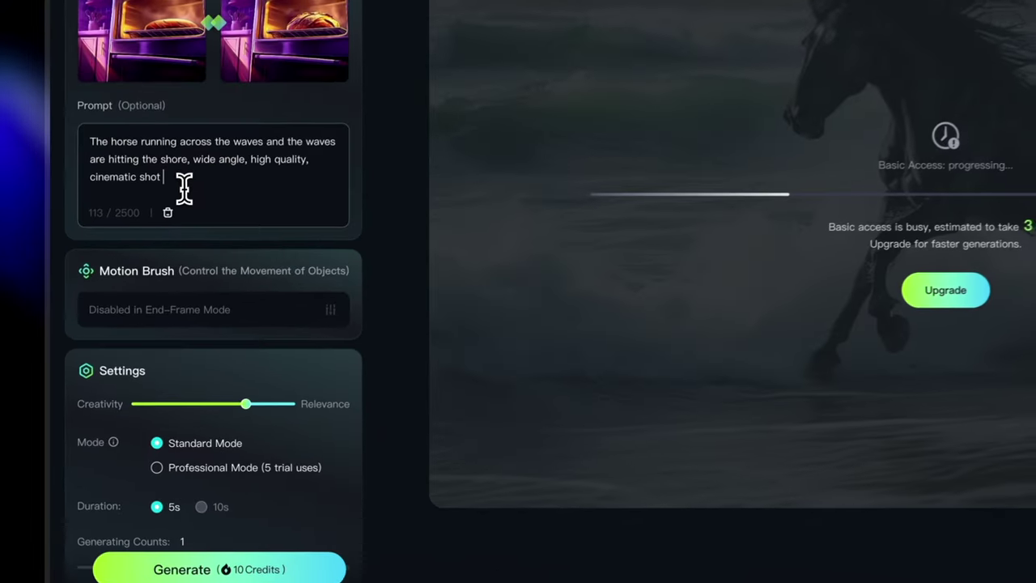
{"action": "left_click_drag", "start_coordinate": [112, 294], "coordinate": [58, 288]}
Replace the prompt with bread slowly rising inside the oven, static camera.
{"action": "left_click_drag", "start_coordinate": [68, 151], "coordinate": [65, 136]}
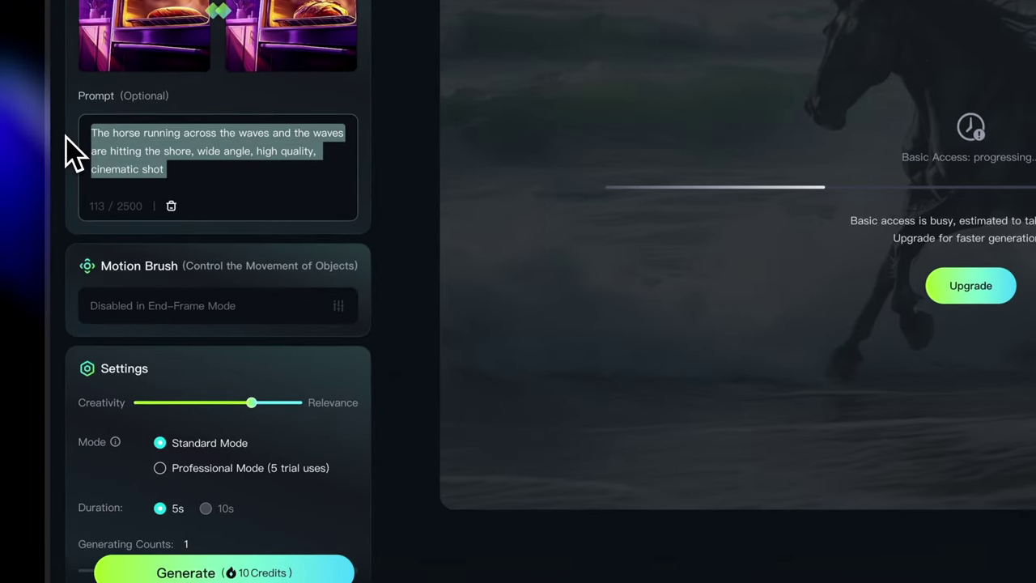
{"action": "type", "text": "The bread gradually rises up"}
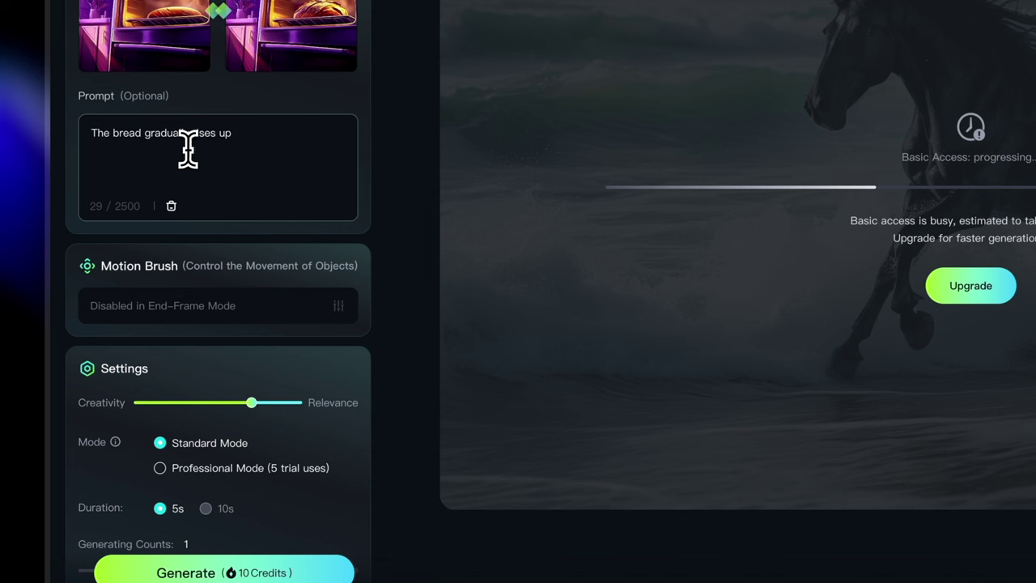
{"action": "key", "text": "BackSpace"}
{"action": "key", "text": "BackSpace"}
{"action": "type", "text": "ide the oven"}
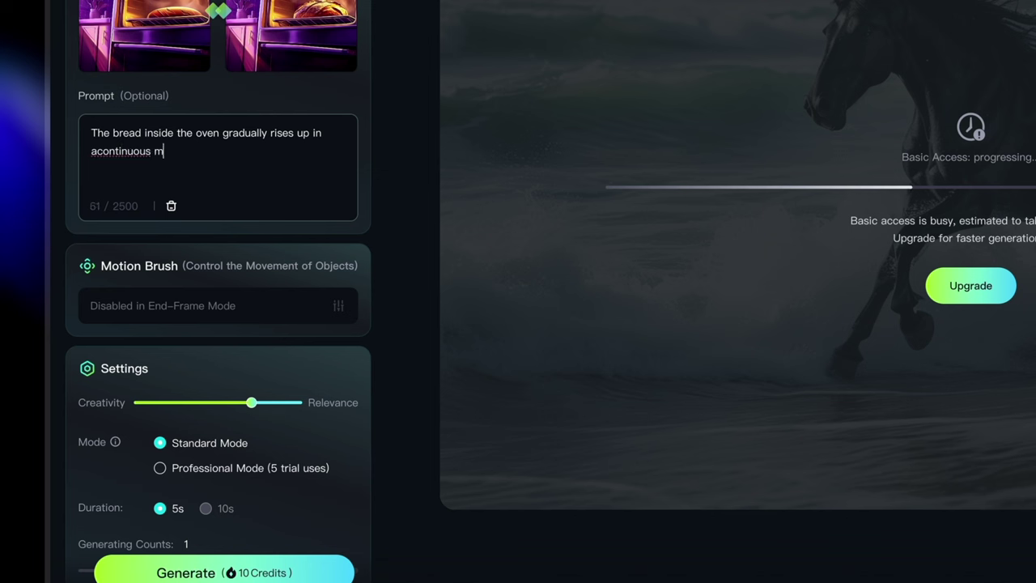
{"action": "left_click", "coordinate": [97, 150]}
{"action": "left_click", "coordinate": [202, 160]}
{"action": "type", "text": "otion, slowly, static camera"}
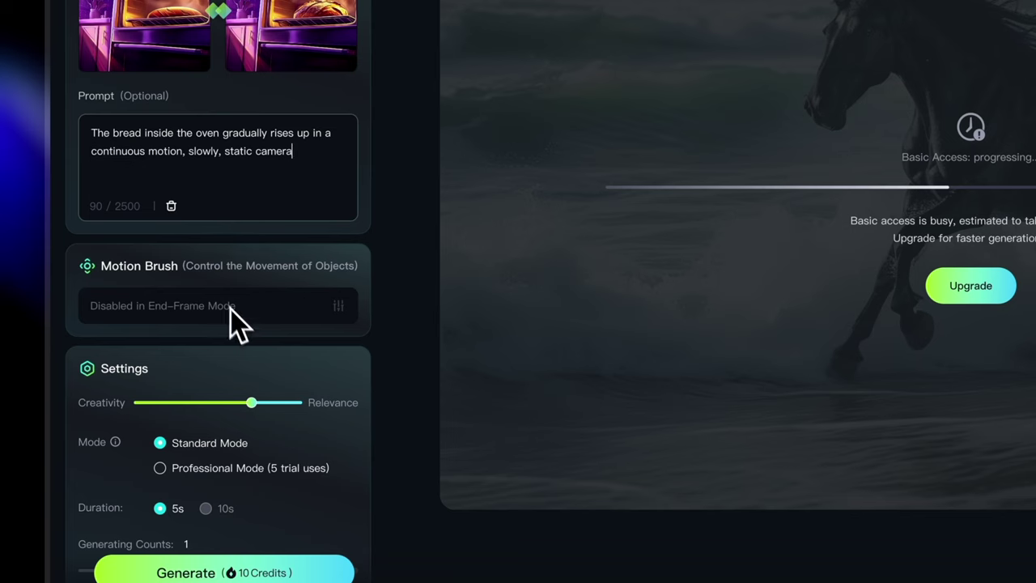
Move the Creativity/Relevance balance toward relevance, about 0.85.
{"action": "scroll", "coordinate": [230, 310], "scroll_direction": "down", "scroll_amount": 5}
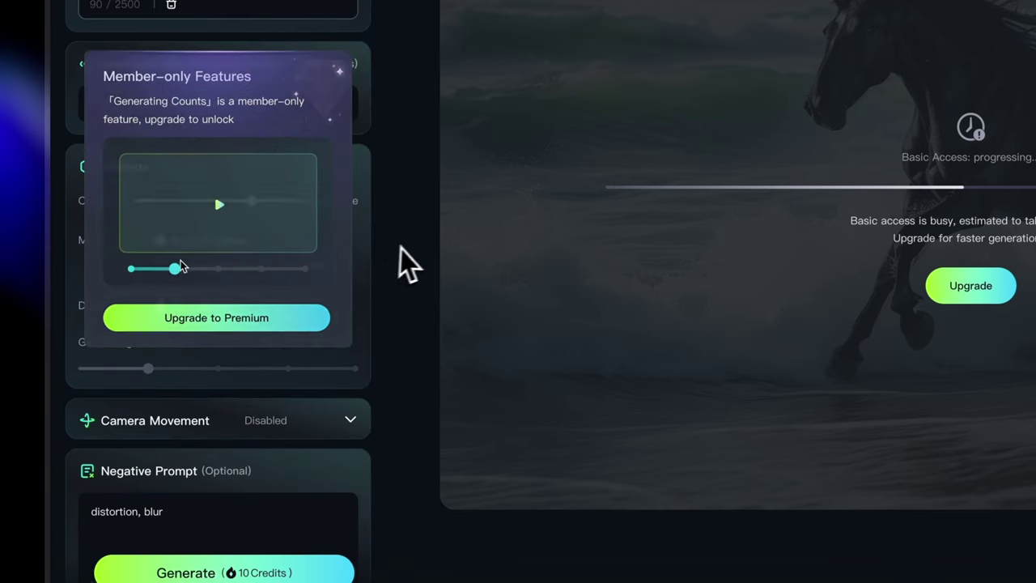
{"action": "mouse_move", "coordinate": [257, 199]}
{"action": "left_click_drag", "start_coordinate": [257, 199], "coordinate": [282, 205]}
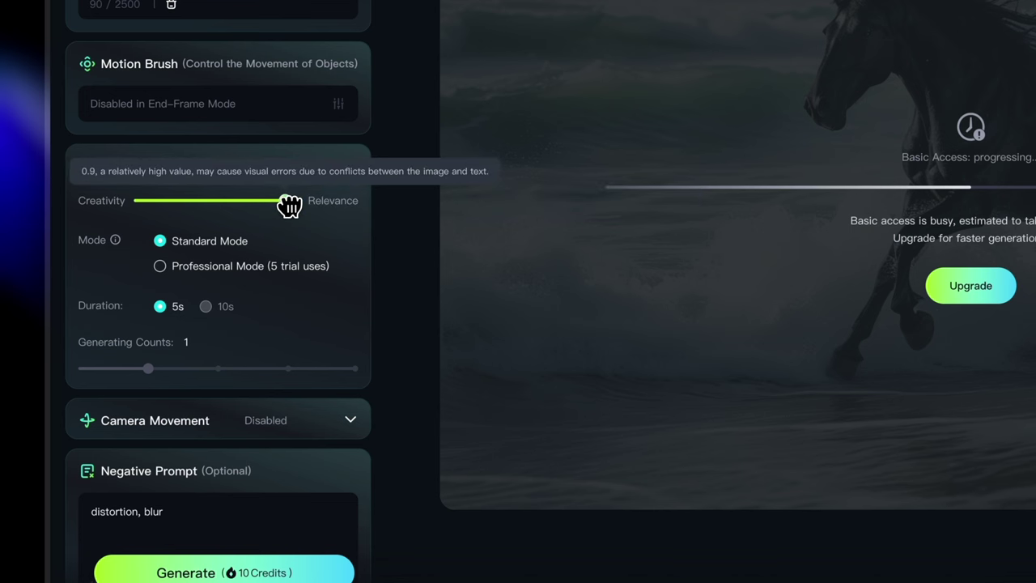
Append "don't flip or roll the bread" to the negative prompt and generate the oven video.
{"action": "scroll", "coordinate": [254, 416], "scroll_direction": "down", "scroll_amount": 1}
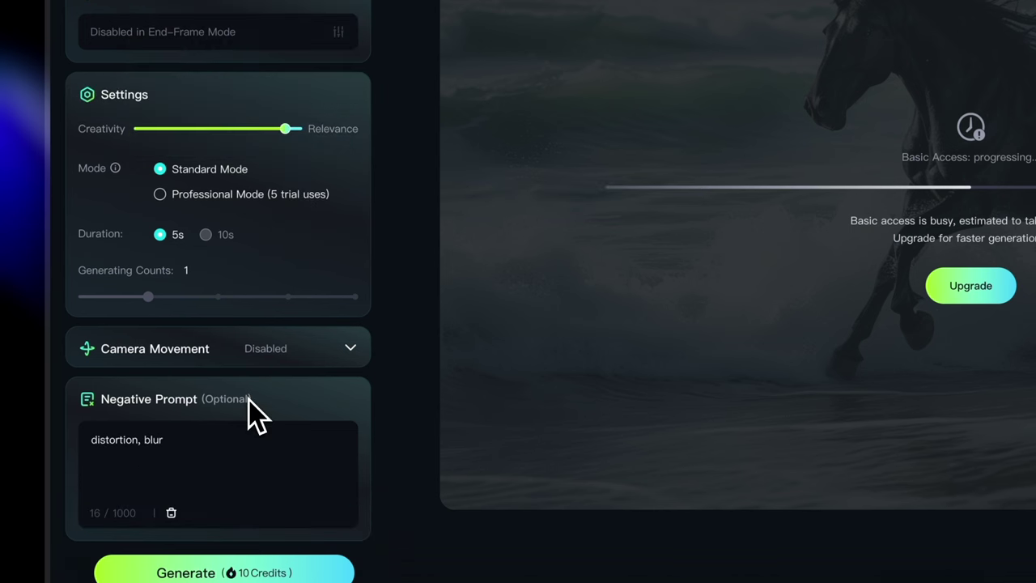
{"action": "left_click", "coordinate": [186, 442]}
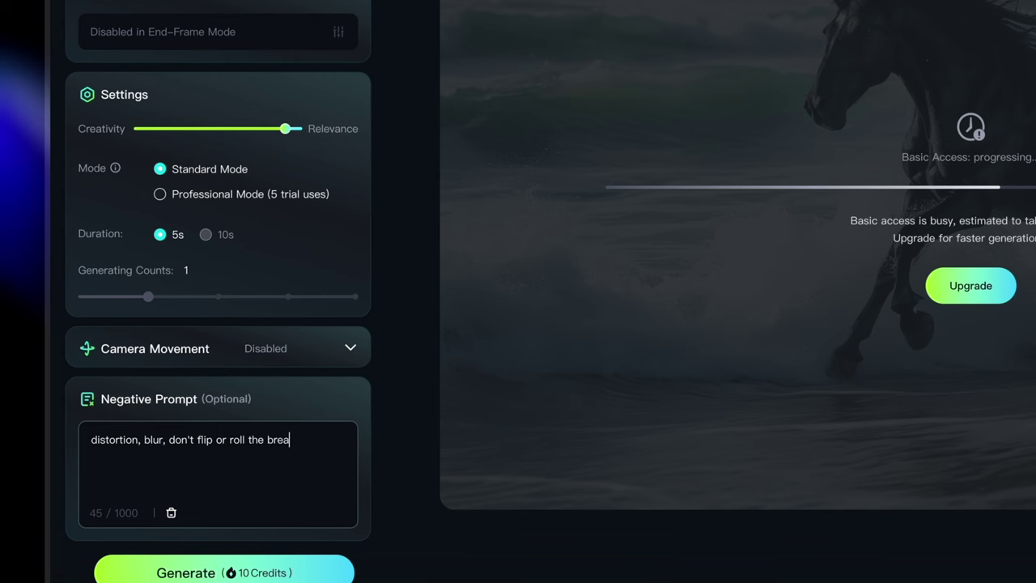
{"action": "scroll", "coordinate": [215, 480], "scroll_direction": "down", "scroll_amount": 2}
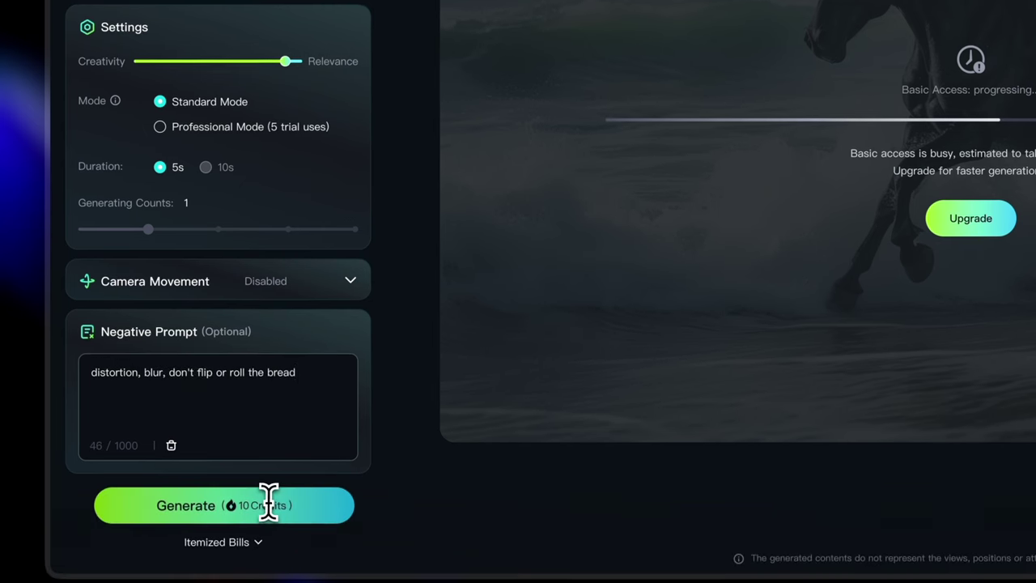
{"action": "scroll", "coordinate": [271, 293], "scroll_direction": "up", "scroll_amount": 2}
{"action": "scroll", "coordinate": [271, 293], "scroll_direction": "up", "scroll_amount": 5}
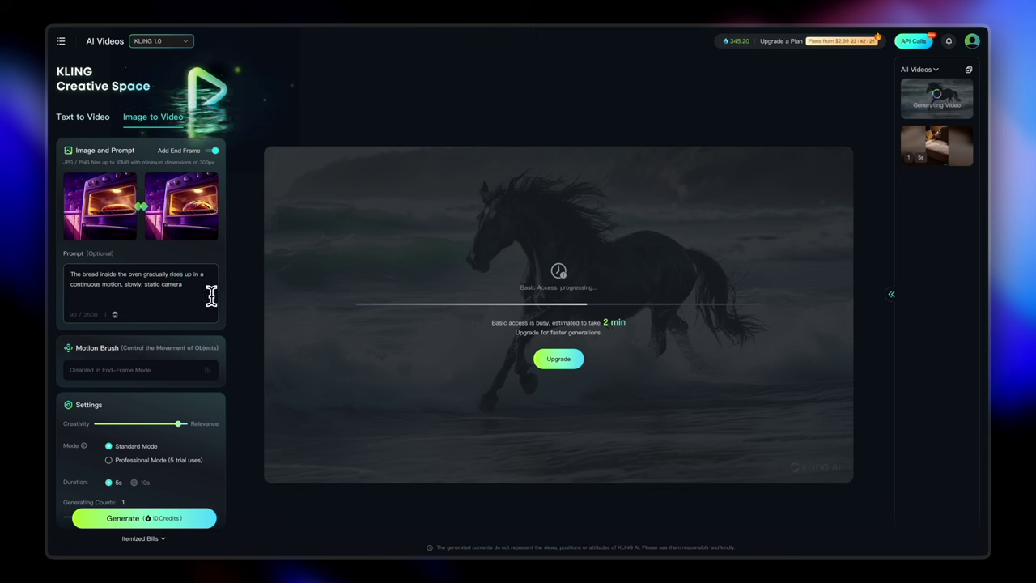
{"action": "left_click", "coordinate": [172, 519]}
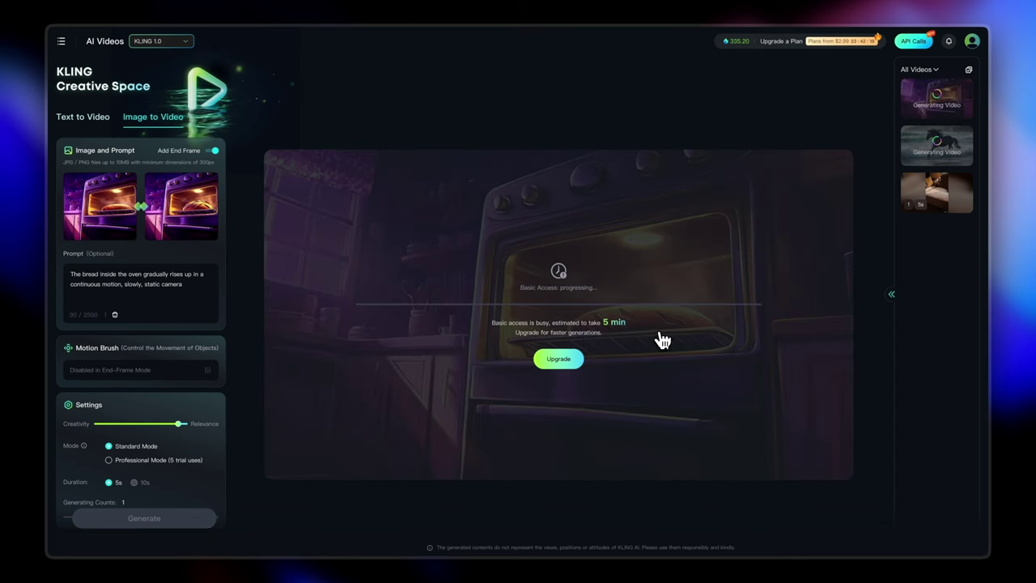
Open the finished horse-on-waves video and position the caret after "The horse" in its prompt.
{"action": "left_click", "coordinate": [924, 141]}
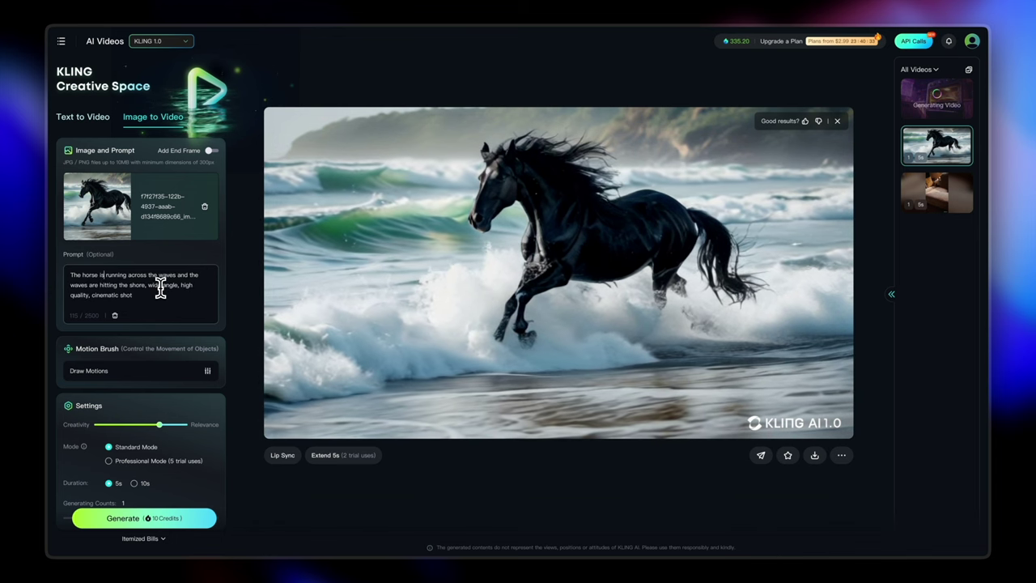
{"action": "left_click", "coordinate": [103, 275]}
Revise the horse prompt to read "The black horse is running across the waves".
{"action": "type", "text": "is"}
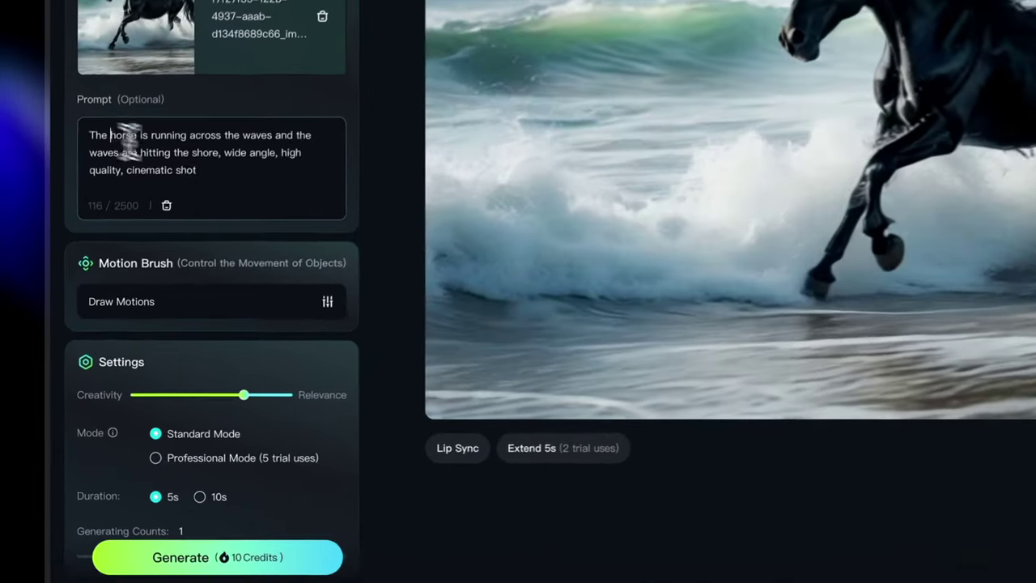
{"action": "left_click", "coordinate": [81, 274]}
{"action": "type", "text": "black"}
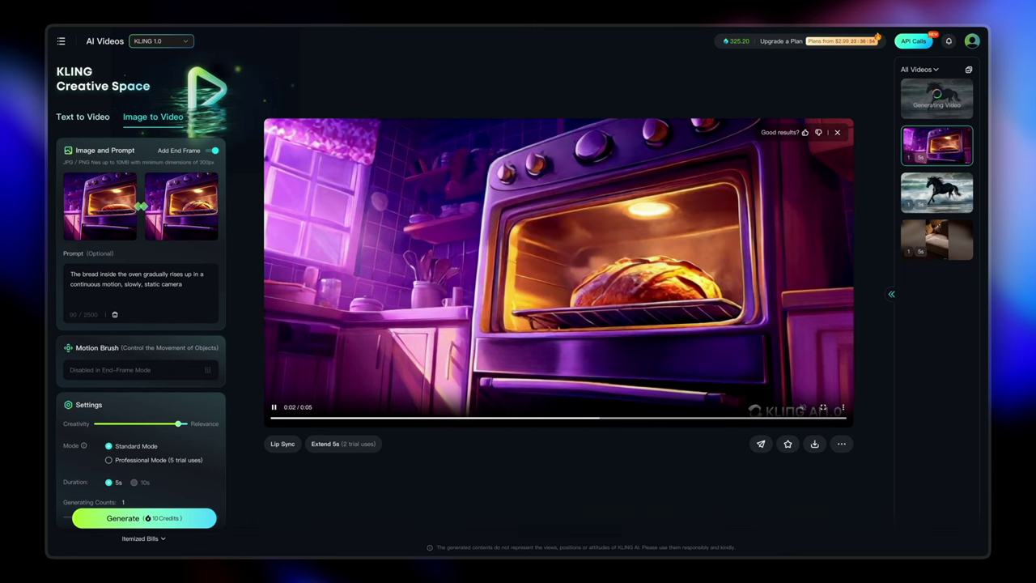
Add ", no flames" to the negative prompt and change "rises up" to "grows bigger in size".
{"action": "scroll", "coordinate": [170, 368], "scroll_direction": "down", "scroll_amount": 5}
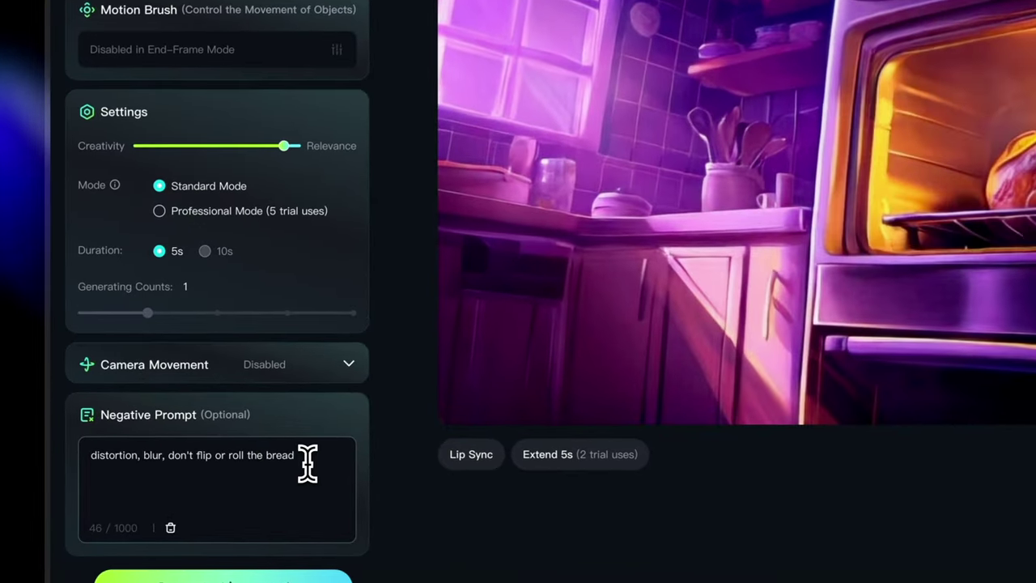
{"action": "type", "text": ","}
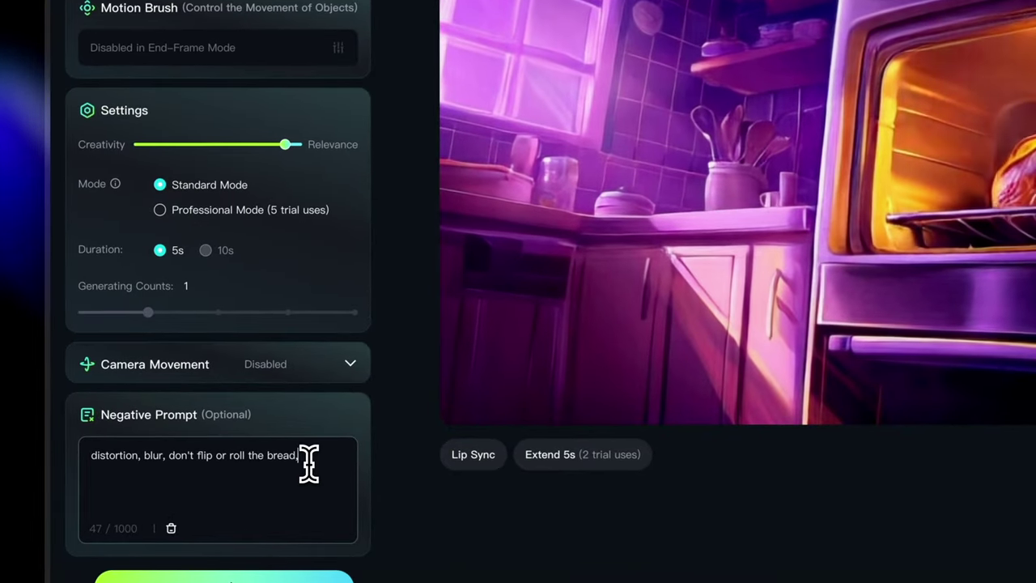
{"action": "type", "text": " no flames"}
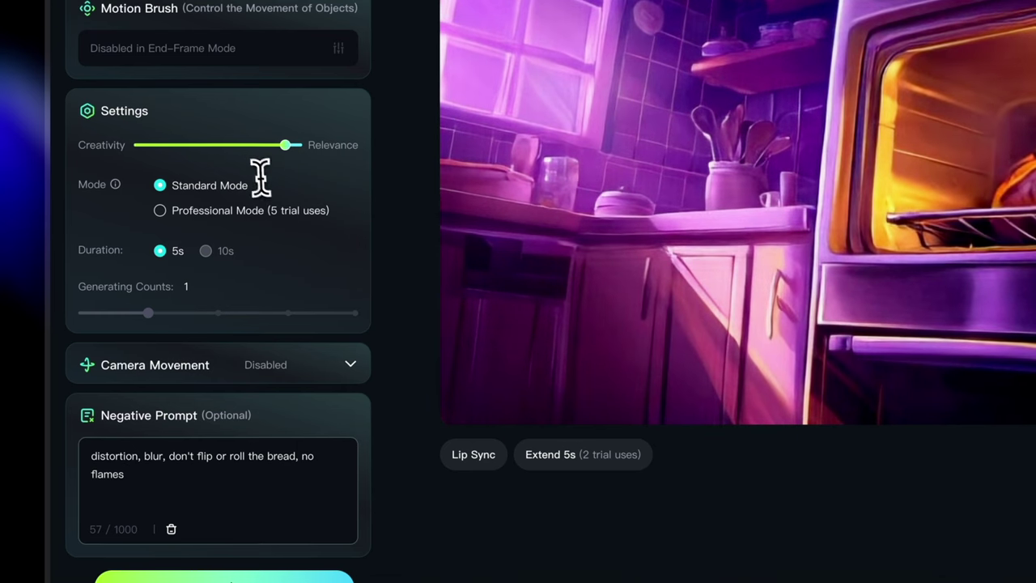
{"action": "scroll", "coordinate": [255, 162], "scroll_direction": "up", "scroll_amount": 5}
{"action": "scroll", "coordinate": [247, 154], "scroll_direction": "up", "scroll_amount": 2}
{"action": "left_click_drag", "start_coordinate": [271, 273], "coordinate": [311, 274]}
{"action": "type", "text": "grows "}
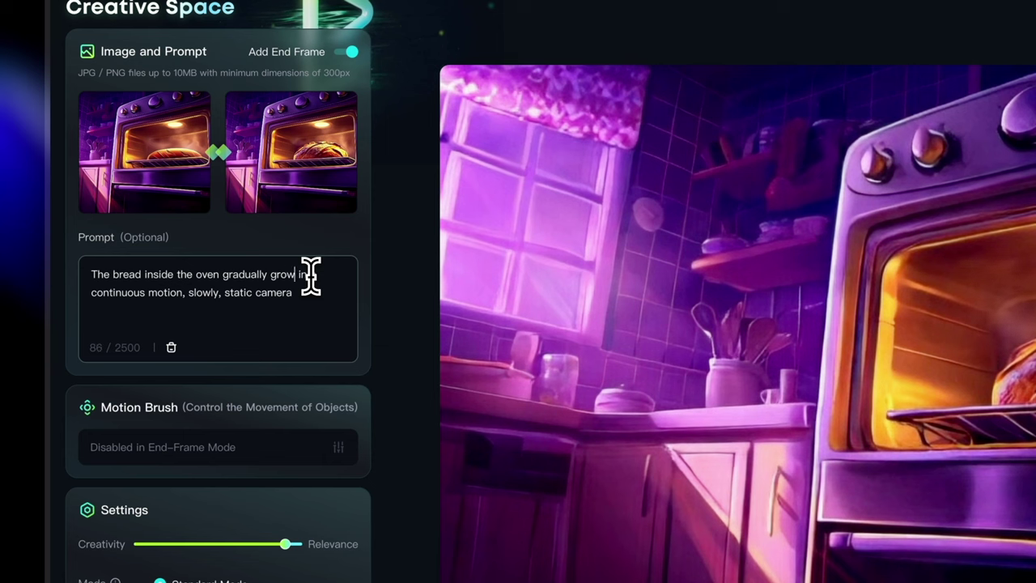
{"action": "type", "text": "bigger "}
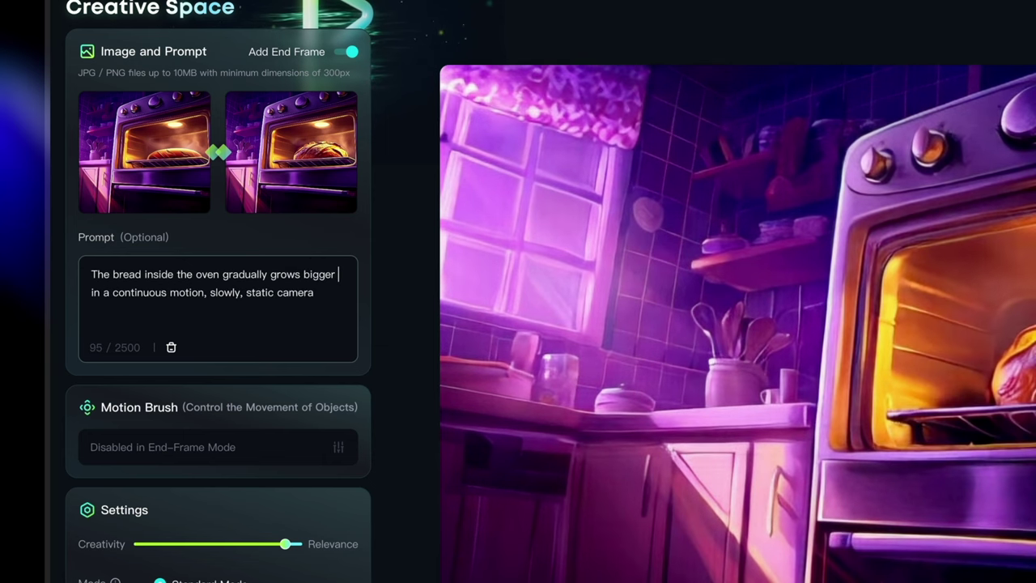
{"action": "type", "text": "in size"}
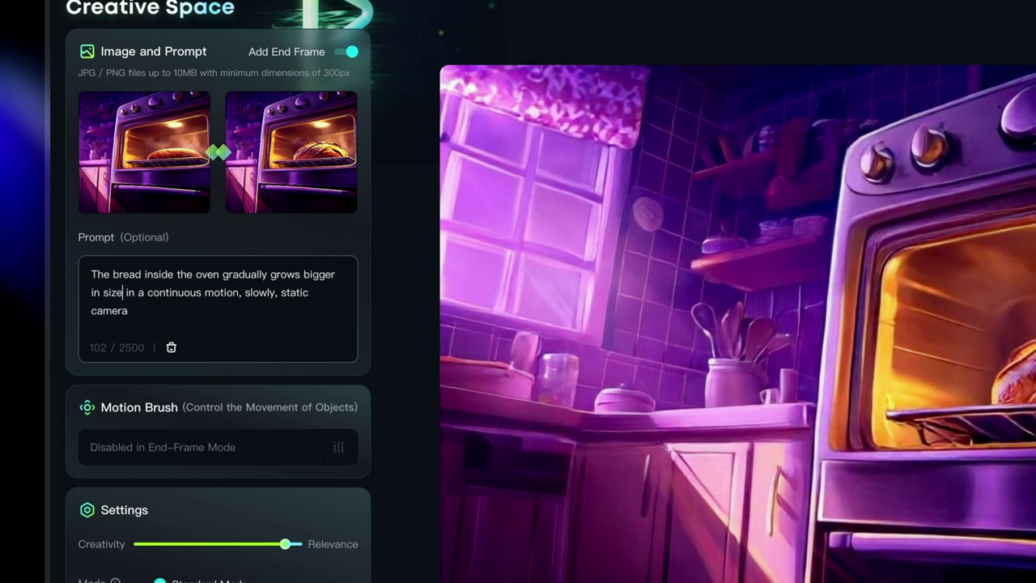
{"action": "key", "text": "BackSpace"}
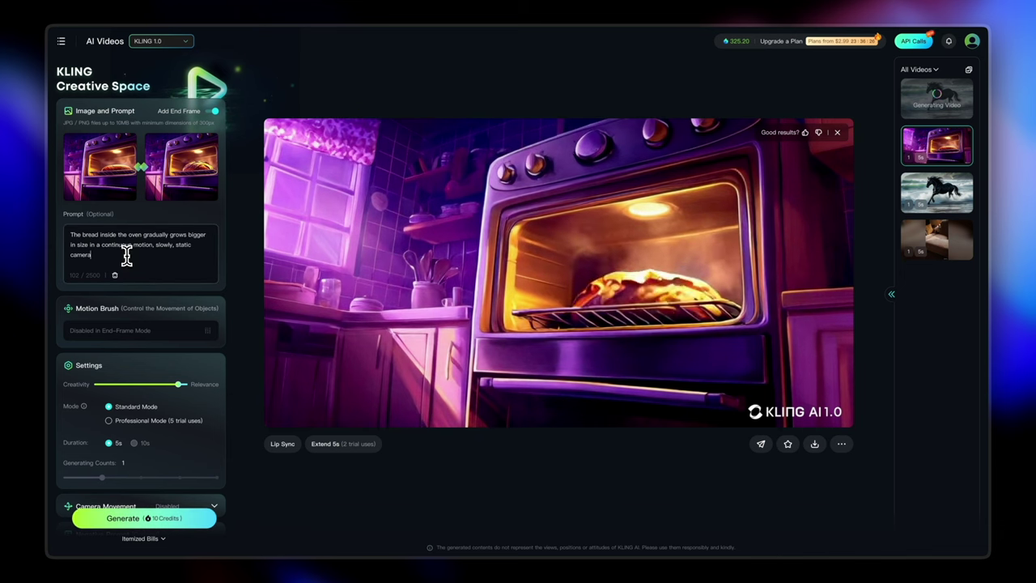
Generate the revised bread video, check its progress, then open the black horse beach video.
{"action": "left_click", "coordinate": [167, 513]}
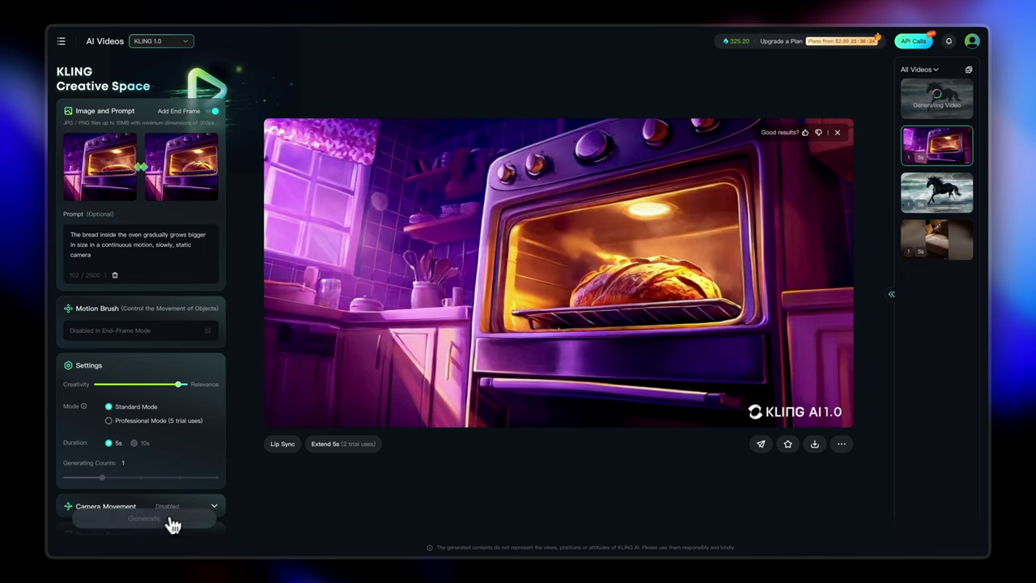
{"action": "left_click", "coordinate": [935, 114]}
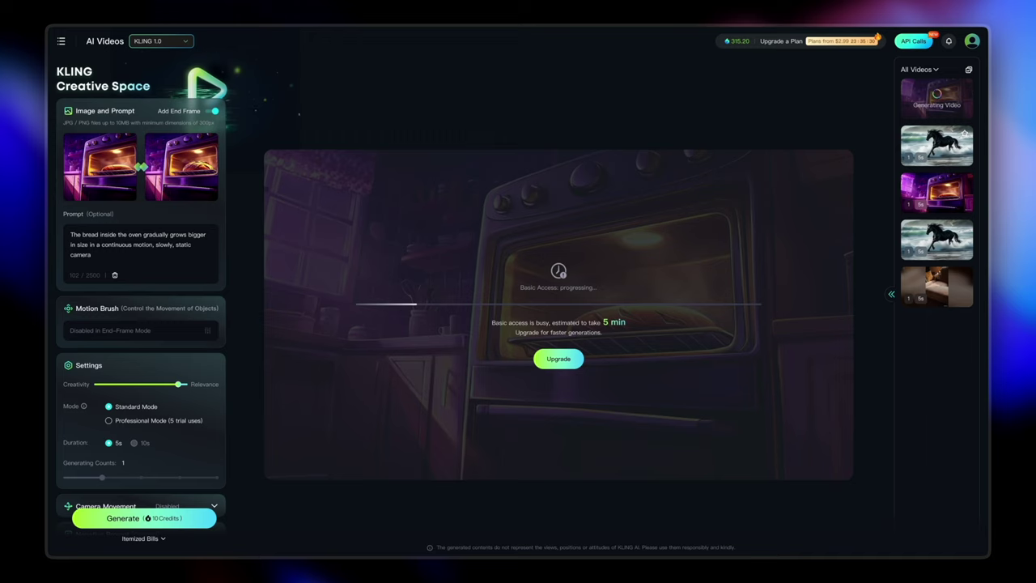
{"action": "left_click", "coordinate": [944, 150]}
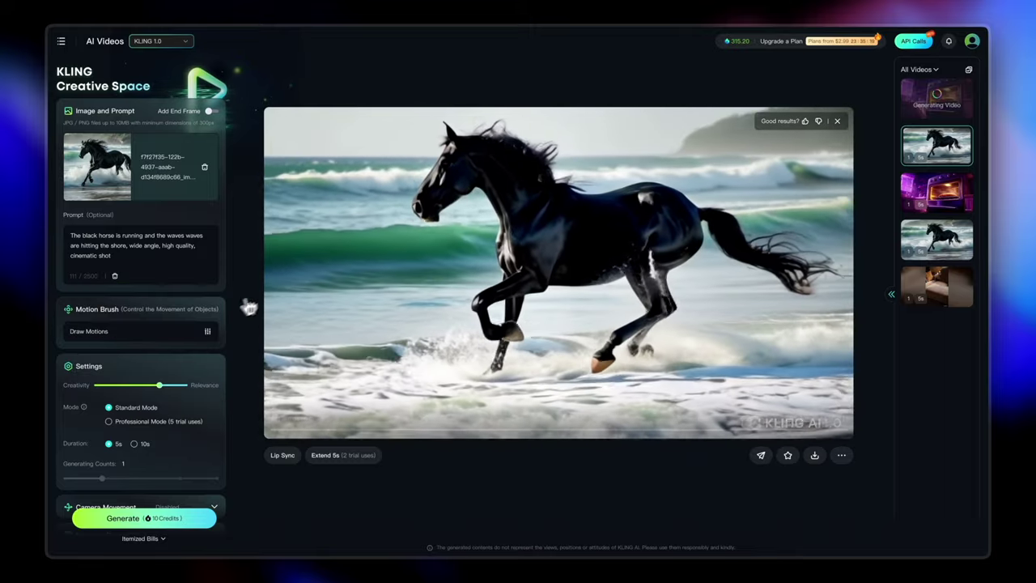
Shift the black horse video's balance toward creativity, to about 0.35.
{"action": "scroll", "coordinate": [207, 326], "scroll_direction": "down", "scroll_amount": 1}
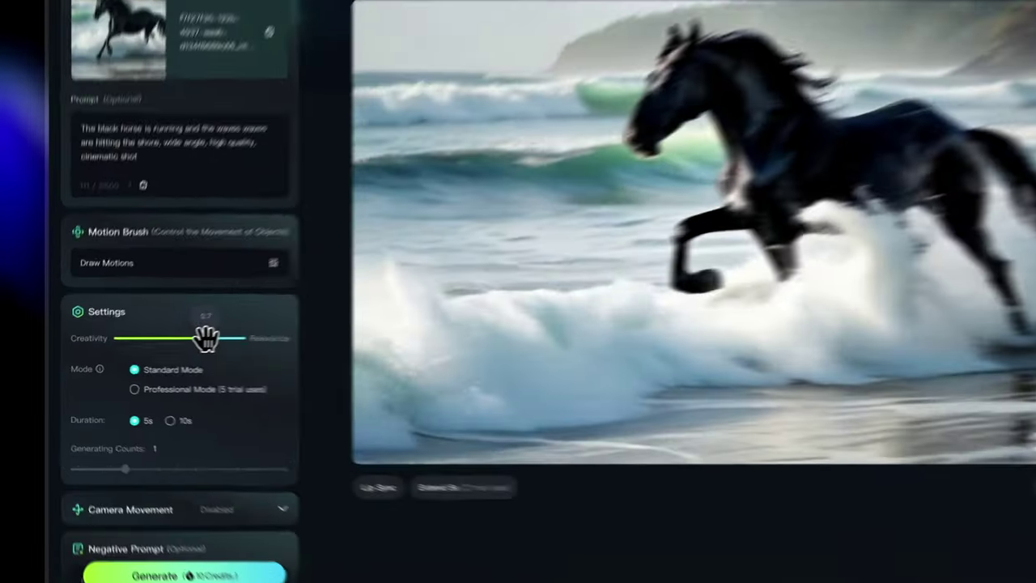
{"action": "left_click_drag", "start_coordinate": [207, 339], "coordinate": [184, 332]}
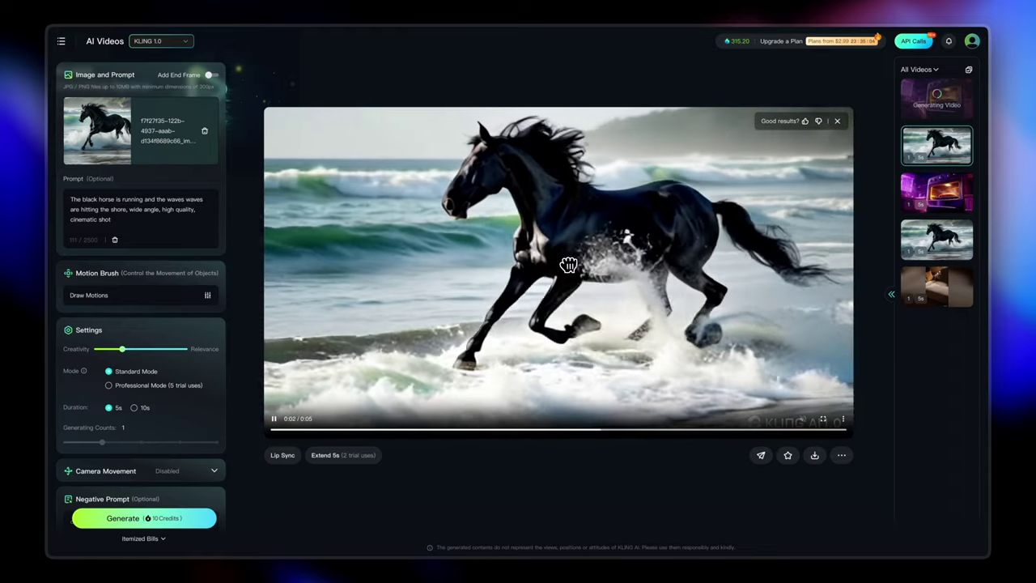
{"action": "scroll", "coordinate": [154, 367], "scroll_direction": "down", "scroll_amount": 2}
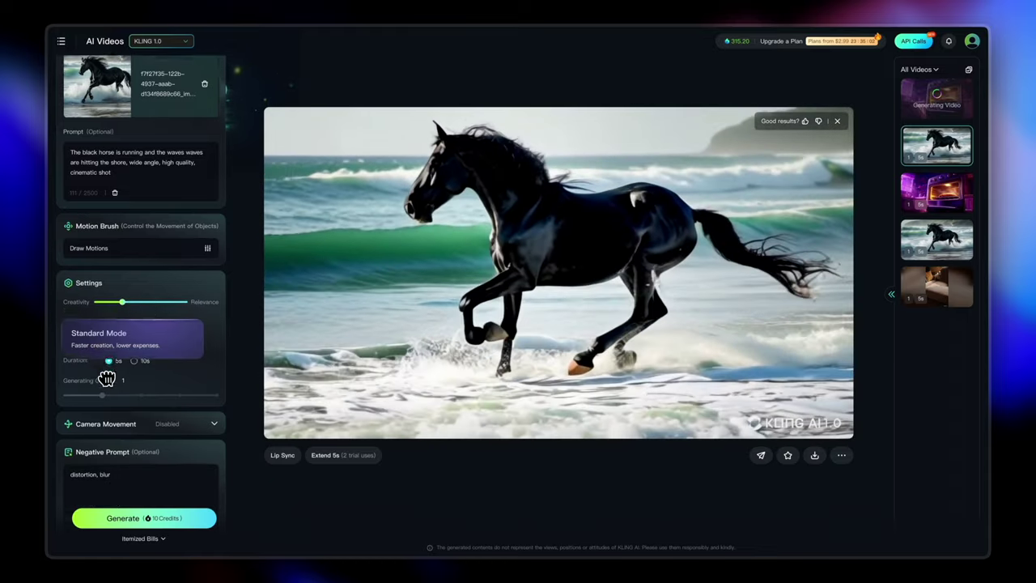
{"action": "mouse_move", "coordinate": [166, 362]}
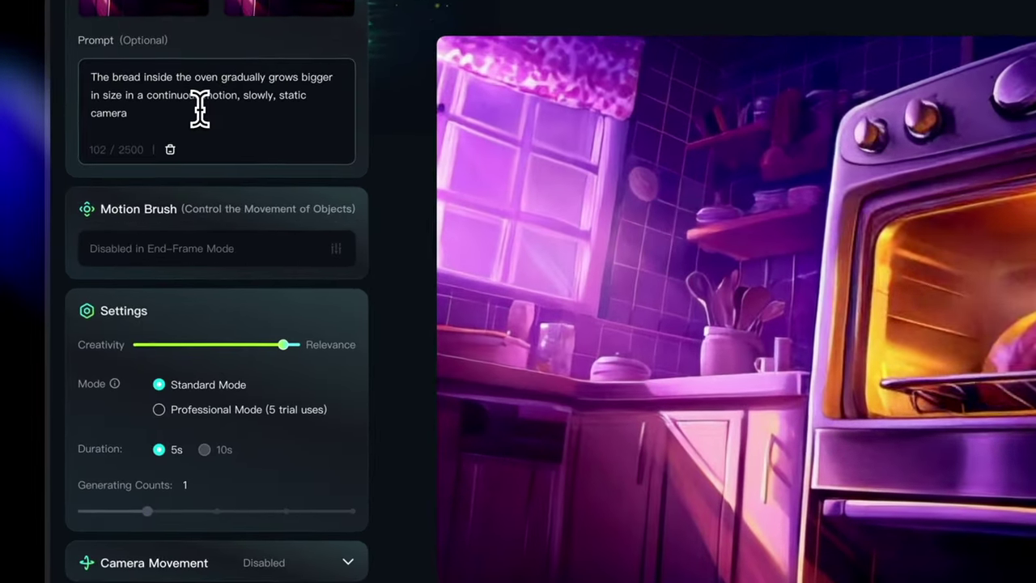
Generate another bread video with ', slo' added to the prompt, then bring up the horse video's extend options.
{"action": "type", "text": ", slo"}
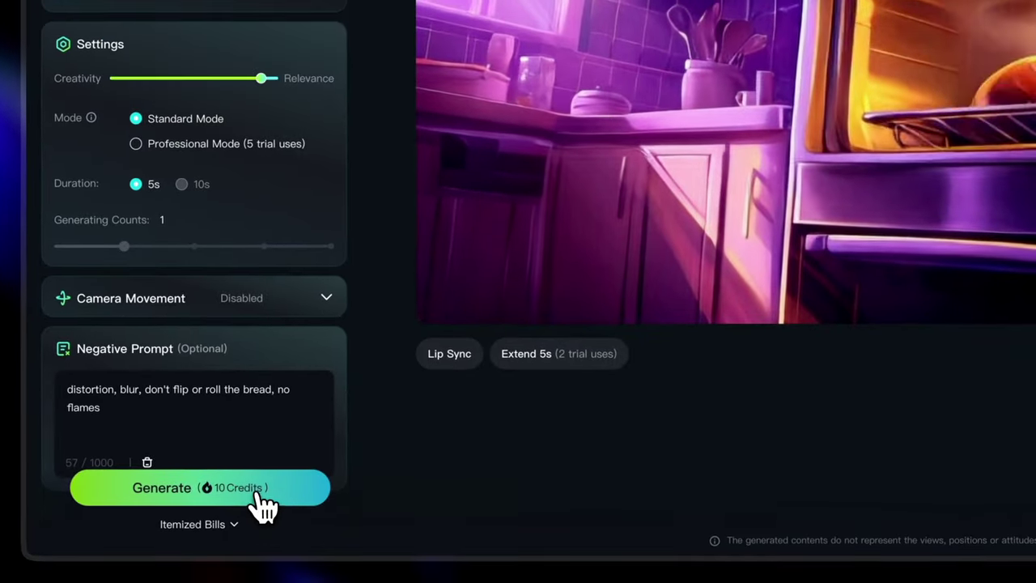
{"action": "left_click", "coordinate": [261, 495]}
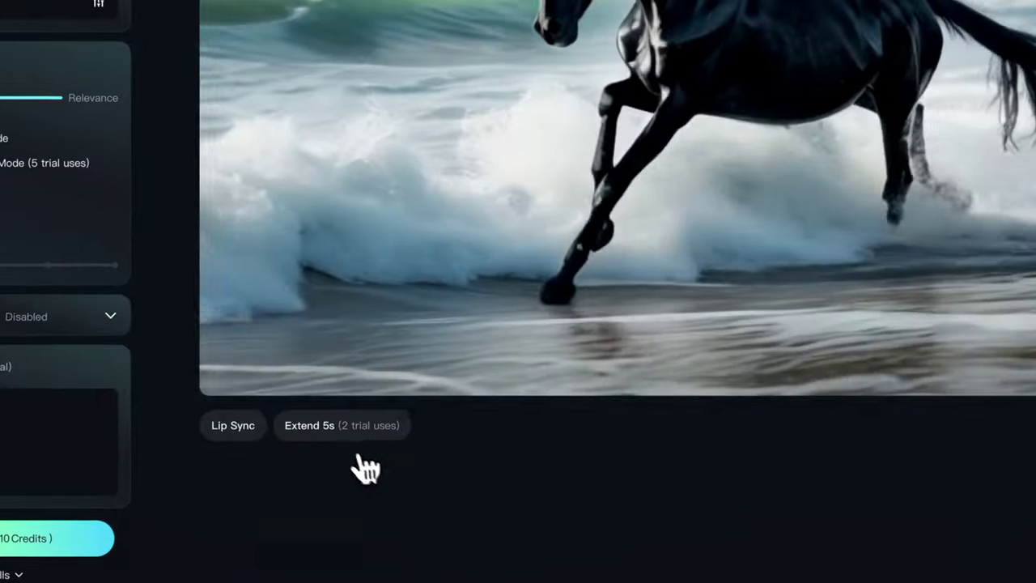
{"action": "left_click", "coordinate": [354, 433]}
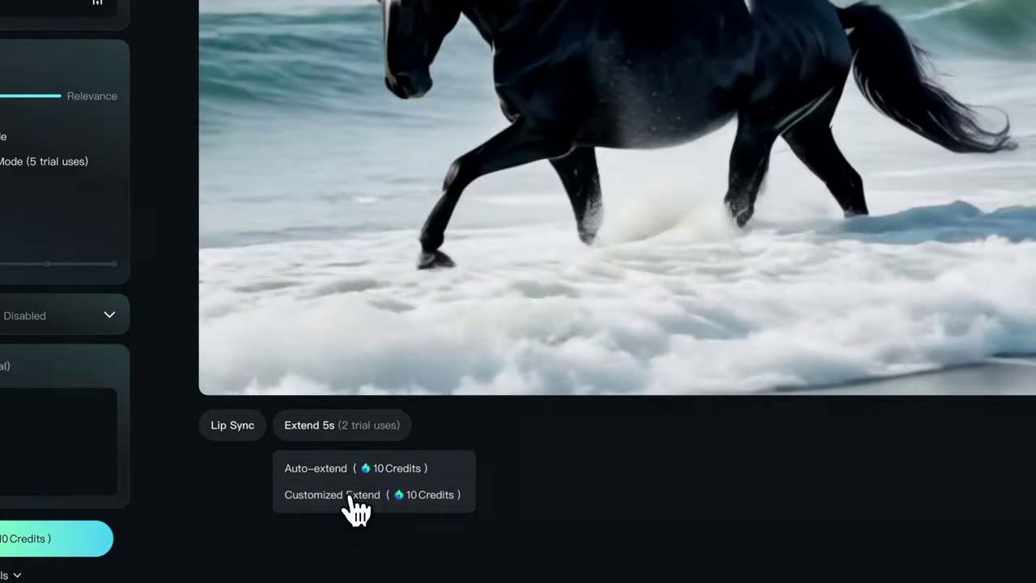
Extend the horse video with the custom prompt 'the horse stops and looks around' for 10 credits.
{"action": "left_click", "coordinate": [350, 494]}
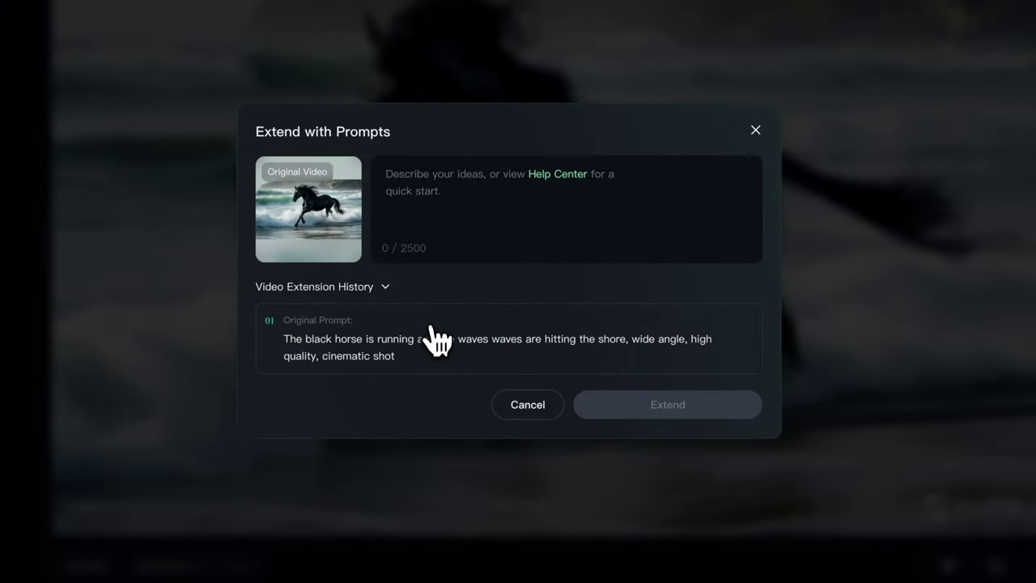
{"action": "left_click", "coordinate": [429, 178]}
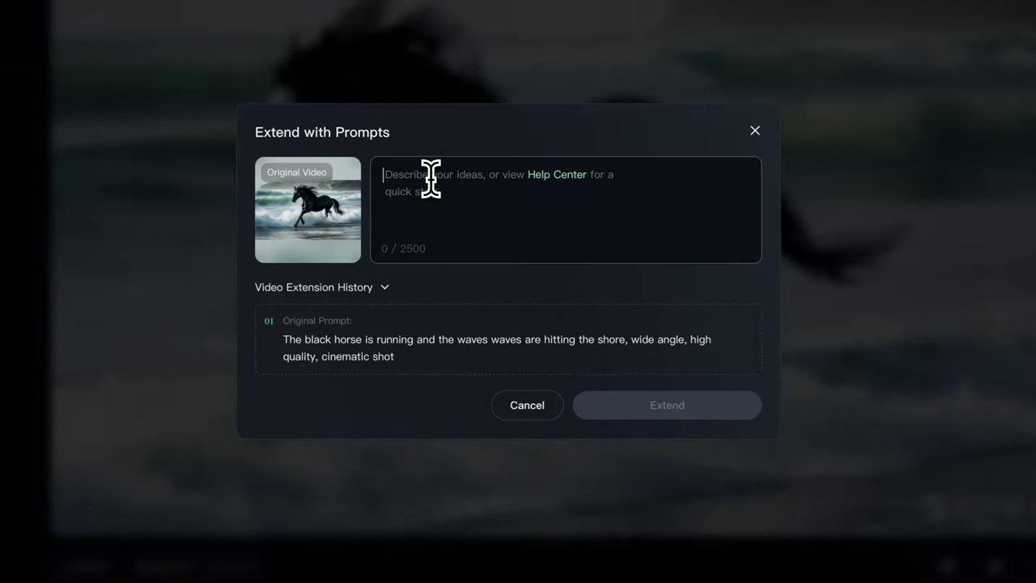
{"action": "type", "text": "the h"}
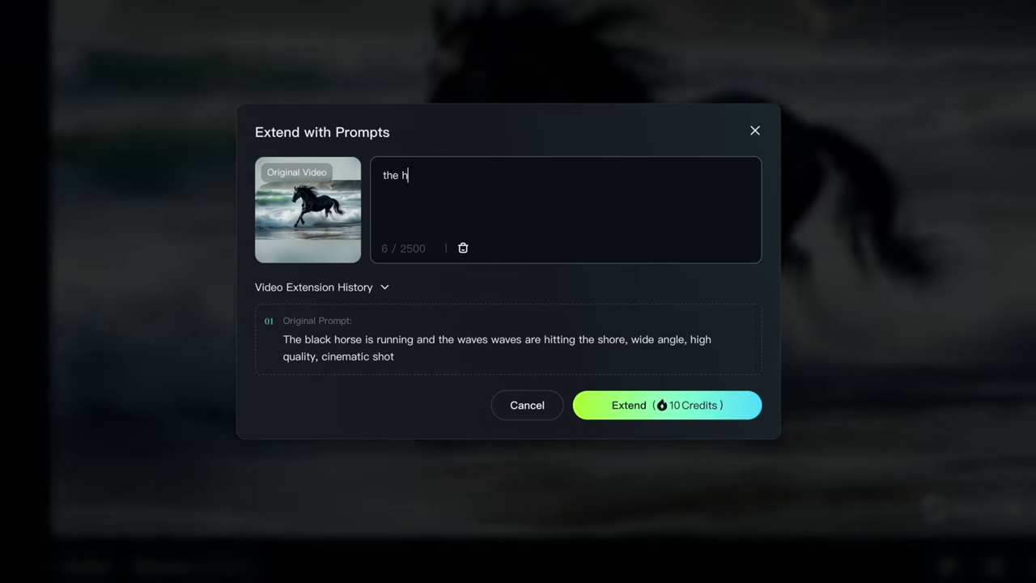
{"action": "type", "text": "orse "}
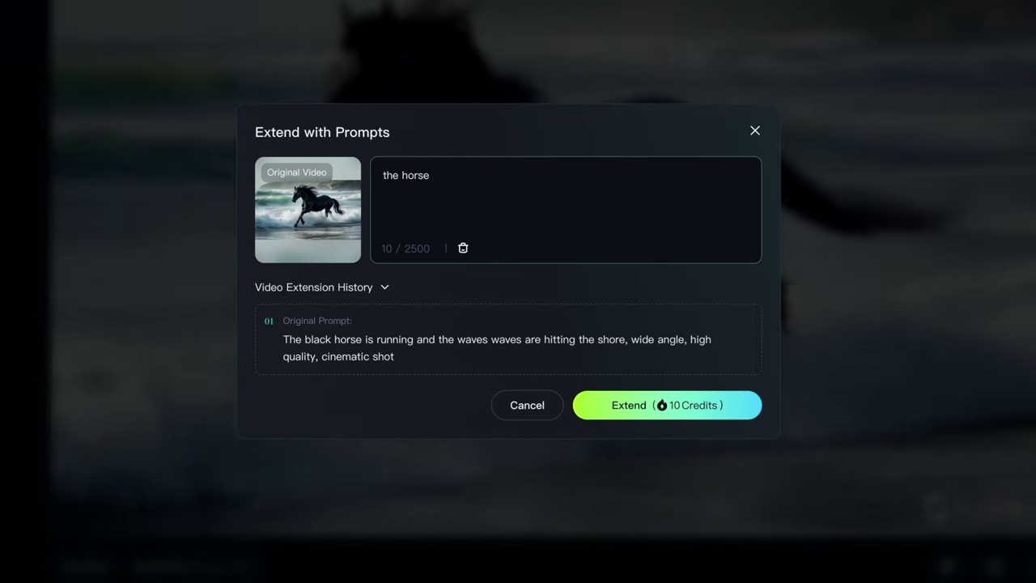
{"action": "type", "text": "stops and "}
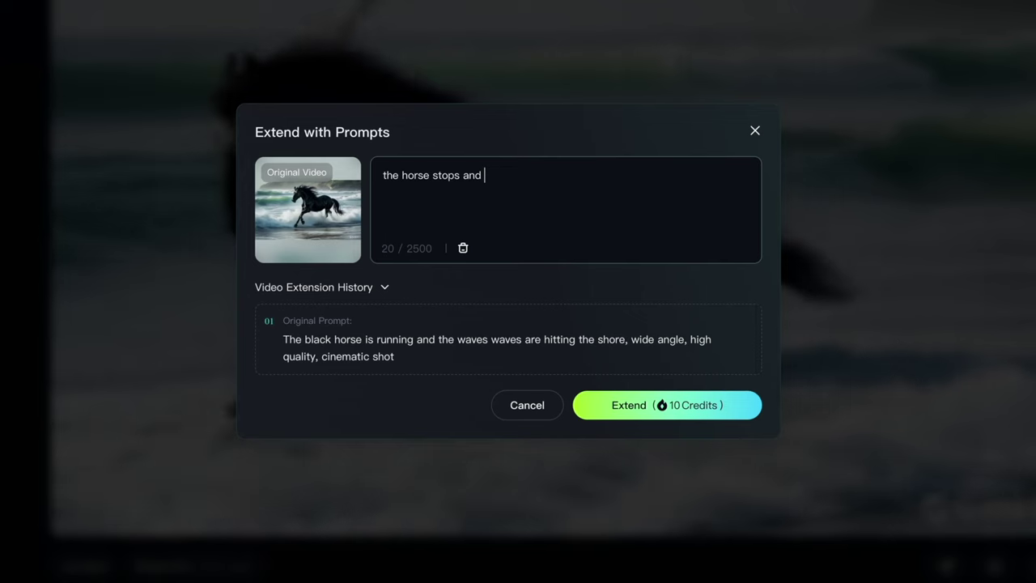
{"action": "type", "text": "looks ar"}
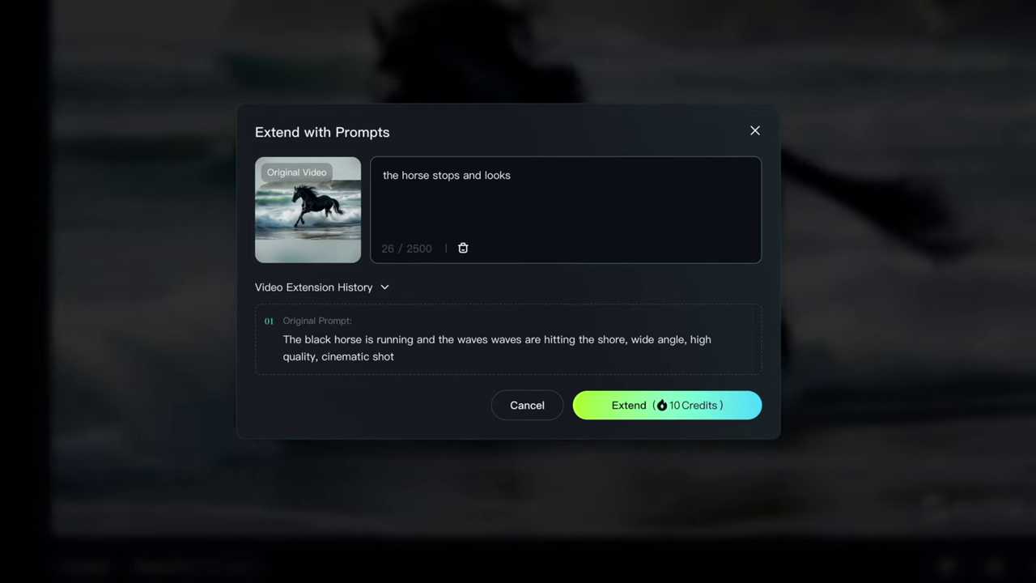
{"action": "type", "text": "ound"}
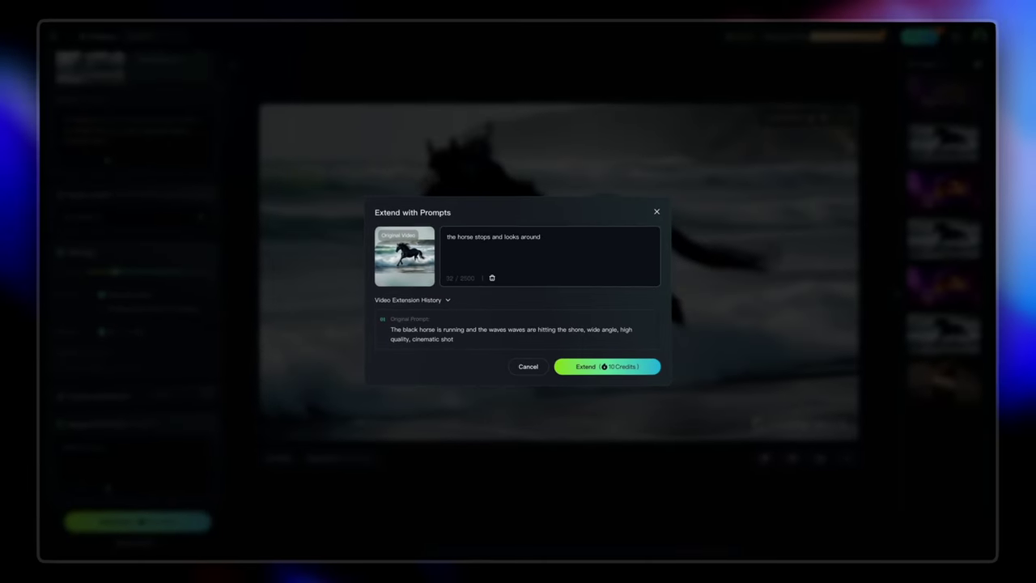
{"action": "left_click", "coordinate": [578, 368]}
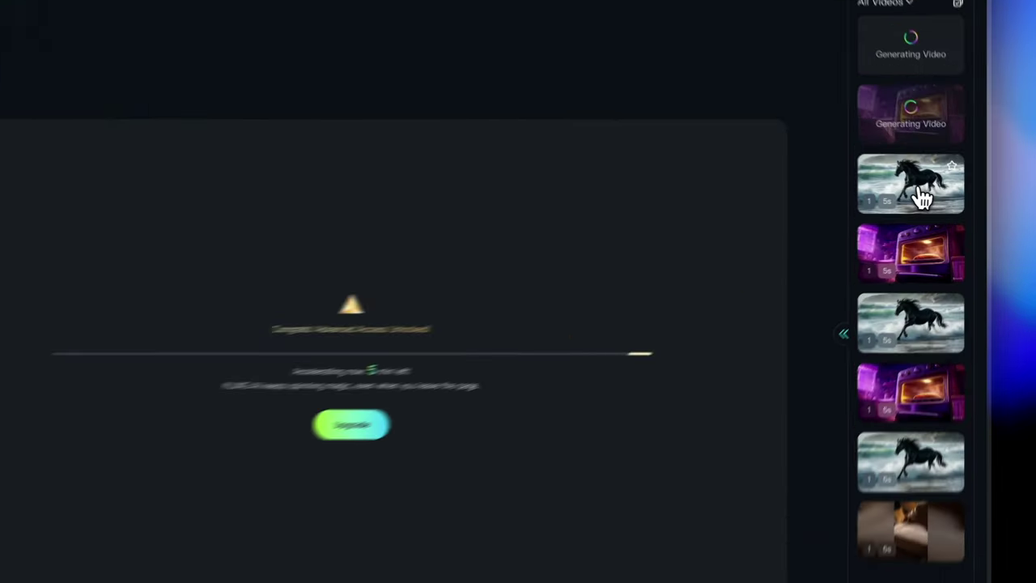
Auto-extend a second horse-on-beach video from the sidebar by 5 seconds.
{"action": "left_click", "coordinate": [939, 199]}
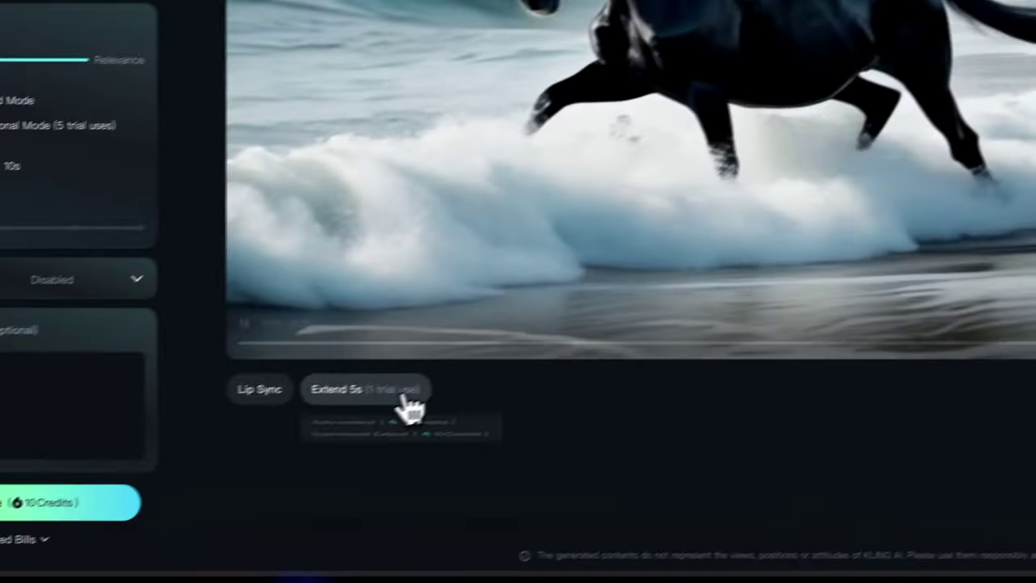
{"action": "mouse_move", "coordinate": [106, 503]}
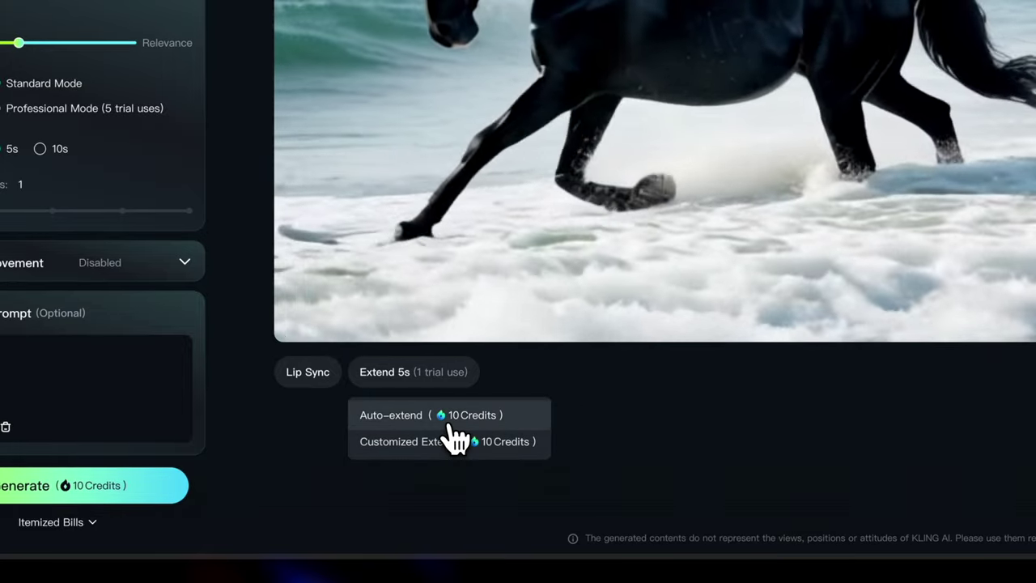
{"action": "left_click", "coordinate": [455, 438]}
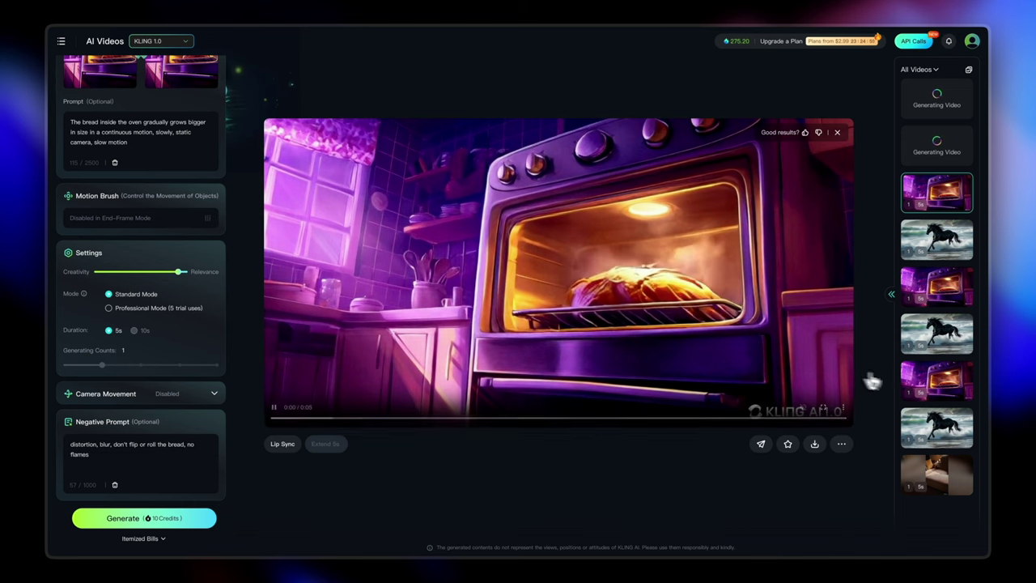
{"action": "left_click", "coordinate": [923, 380]}
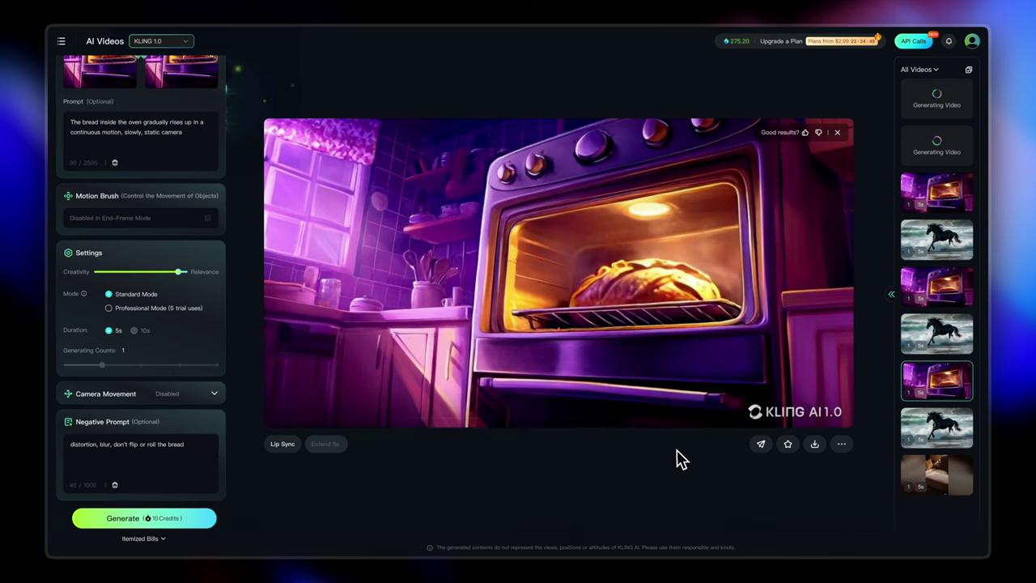
{"action": "left_click", "coordinate": [942, 200]}
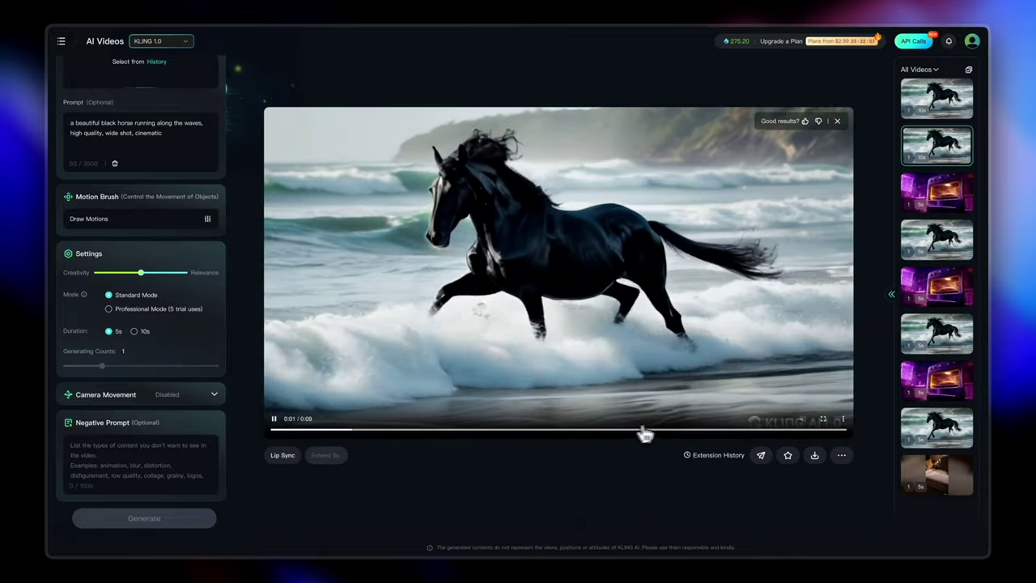
Show the extension history of the finished 9-second horse video, revealing an empty extension prompt.
{"action": "left_click", "coordinate": [707, 457]}
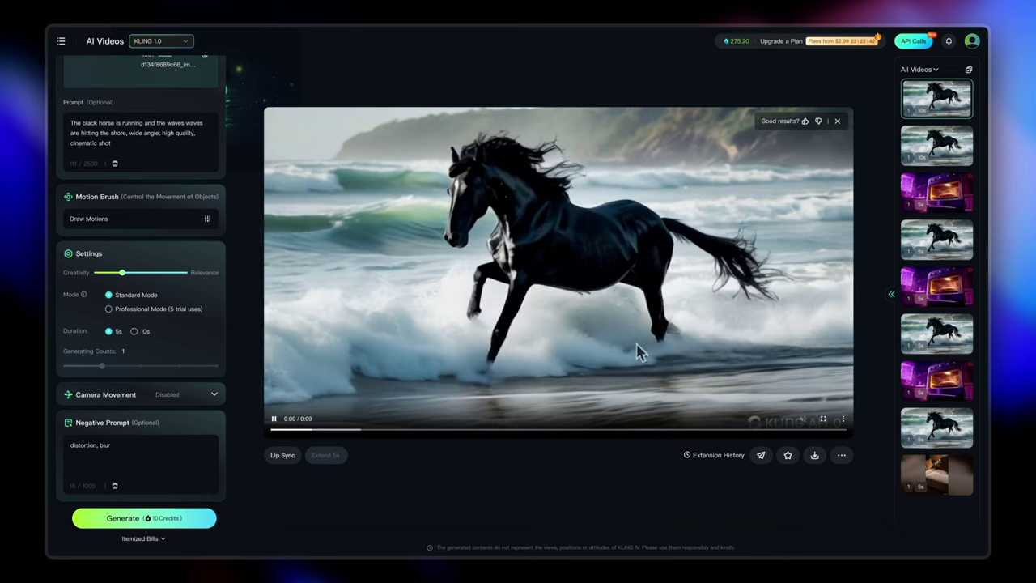
{"action": "mouse_move", "coordinate": [731, 461]}
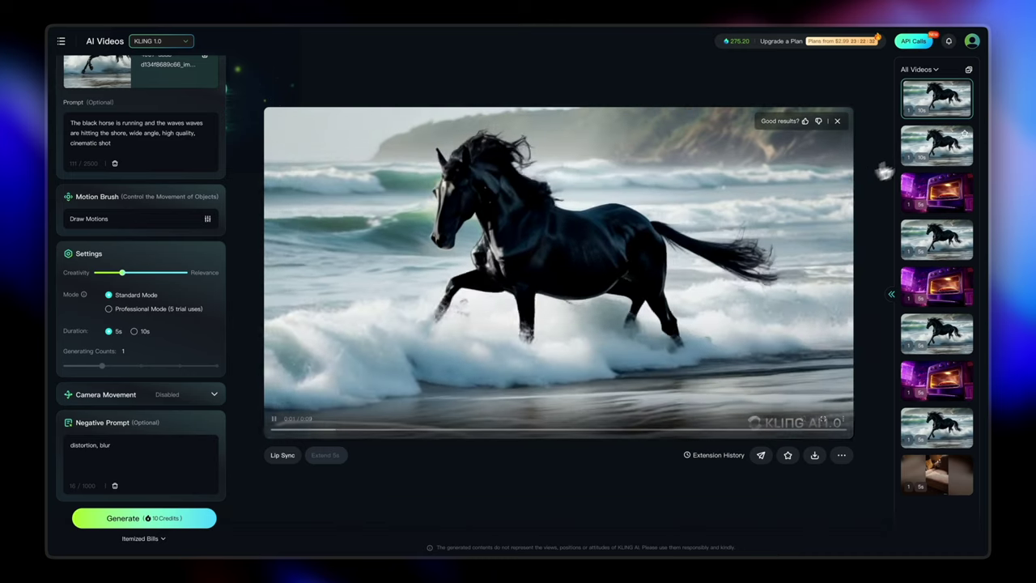
Compare the two extended horse videos, preview one full-size, then play the second one.
{"action": "left_click", "coordinate": [944, 148]}
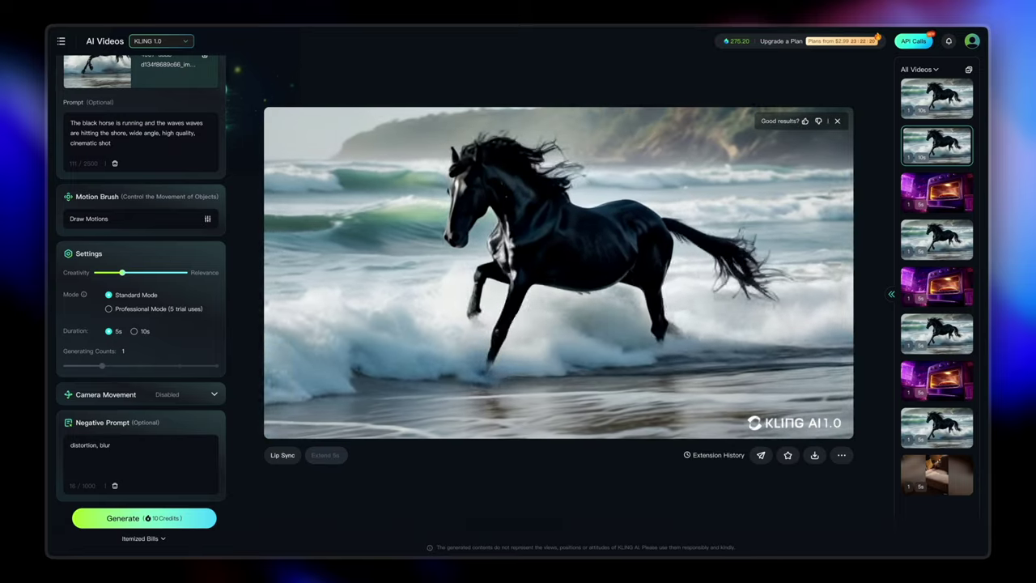
{"action": "left_click", "coordinate": [938, 105]}
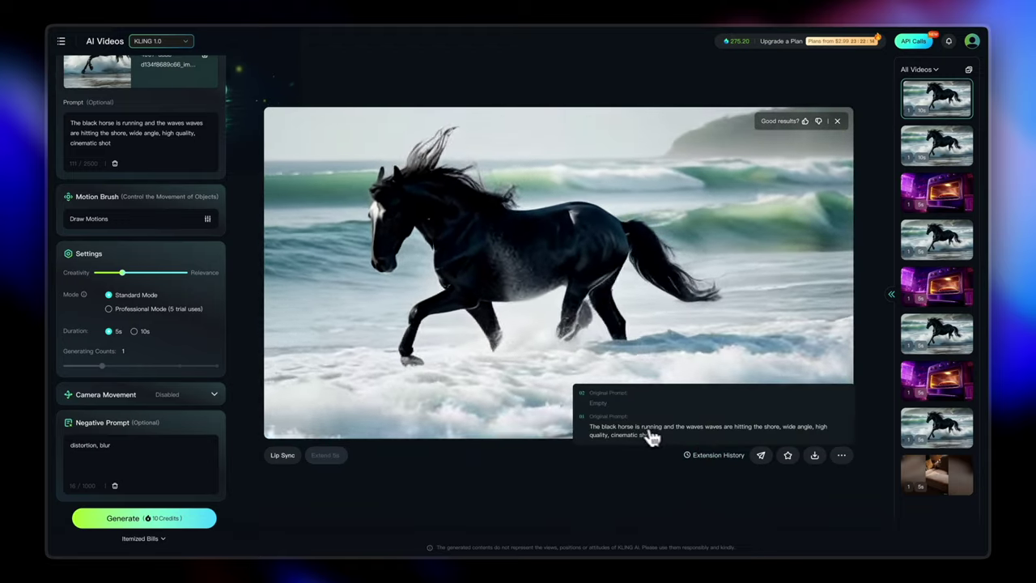
{"action": "left_click", "coordinate": [933, 146]}
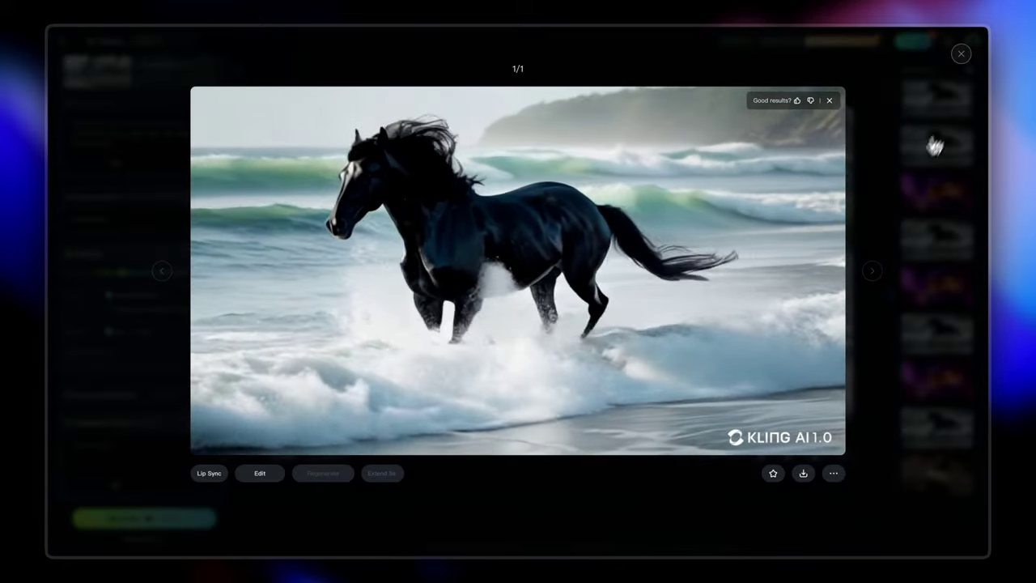
{"action": "left_click", "coordinate": [961, 54]}
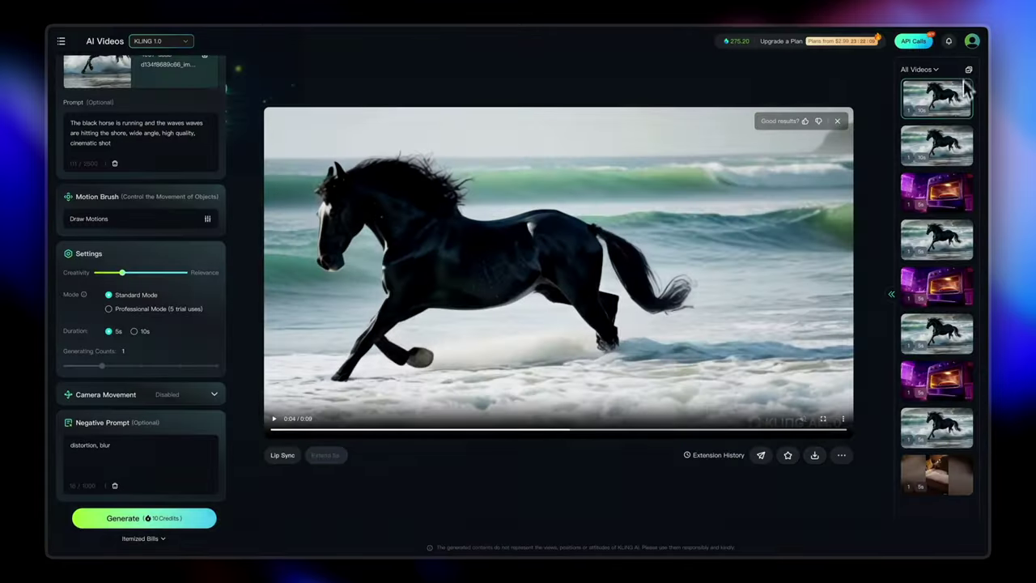
{"action": "left_click", "coordinate": [935, 153]}
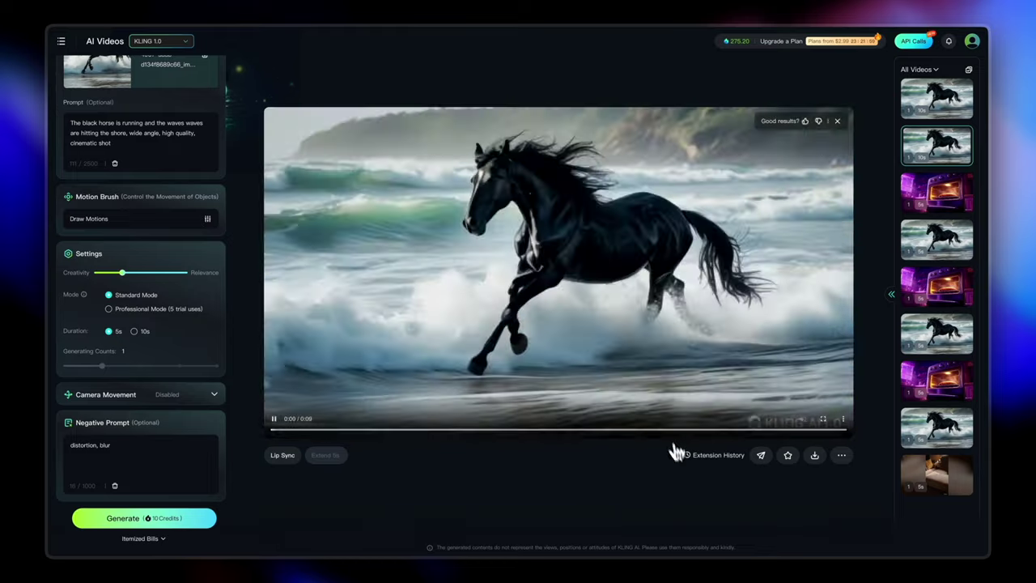
{"action": "mouse_move", "coordinate": [332, 464]}
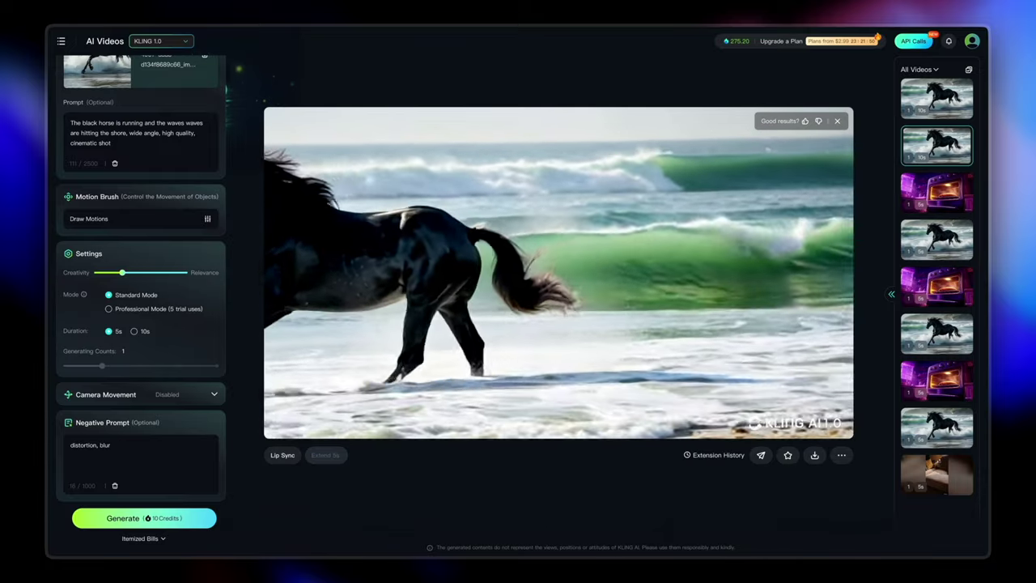
{"action": "mouse_move", "coordinate": [160, 354]}
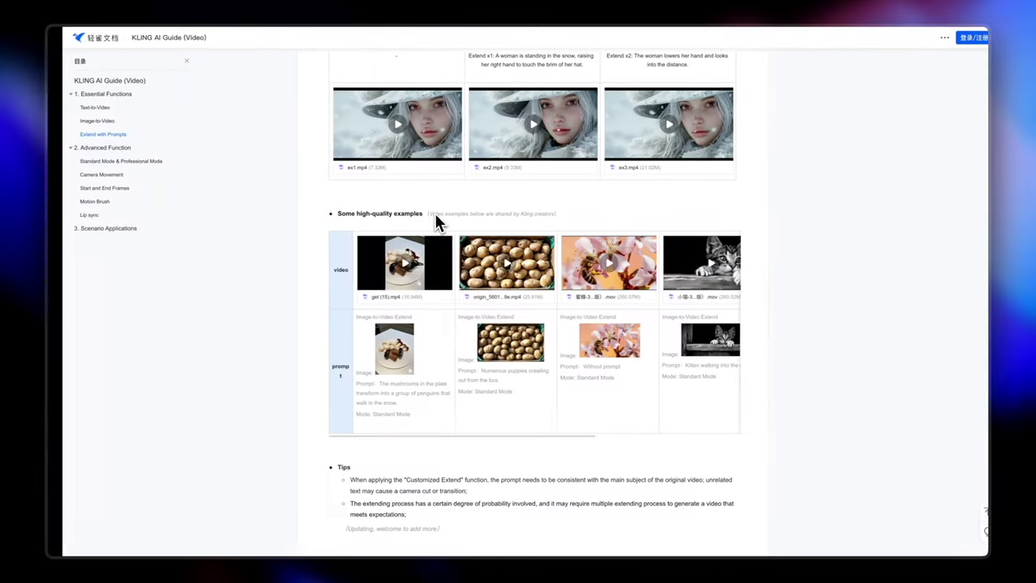
Scroll the guide to the Image-to-Video section's Mona Lisa prompts and high-quality examples table.
{"action": "scroll", "coordinate": [531, 335], "scroll_direction": "up", "scroll_amount": 6}
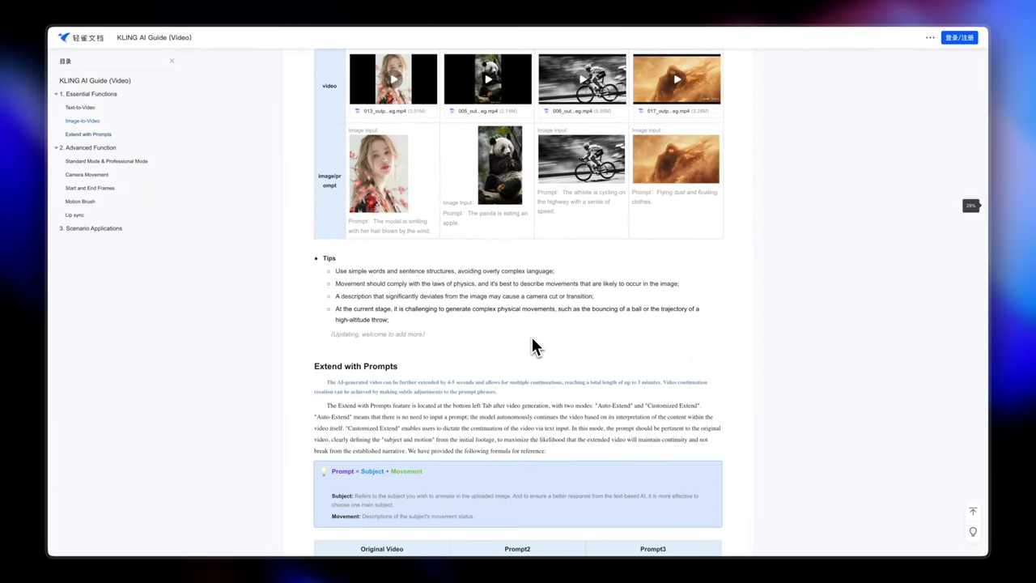
{"action": "scroll", "coordinate": [532, 345], "scroll_direction": "down", "scroll_amount": 1}
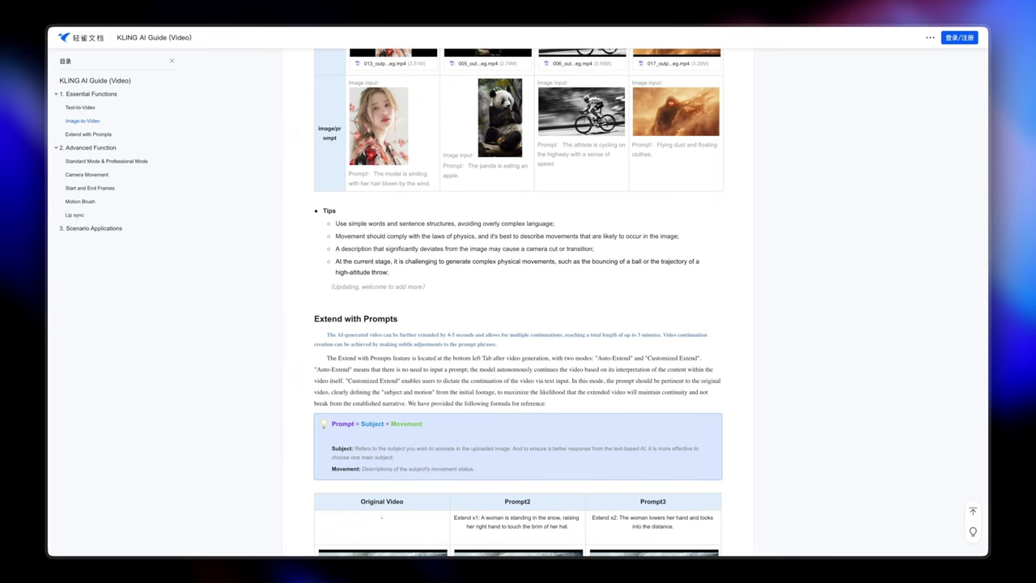
{"action": "scroll", "coordinate": [531, 334], "scroll_direction": "down", "scroll_amount": 2}
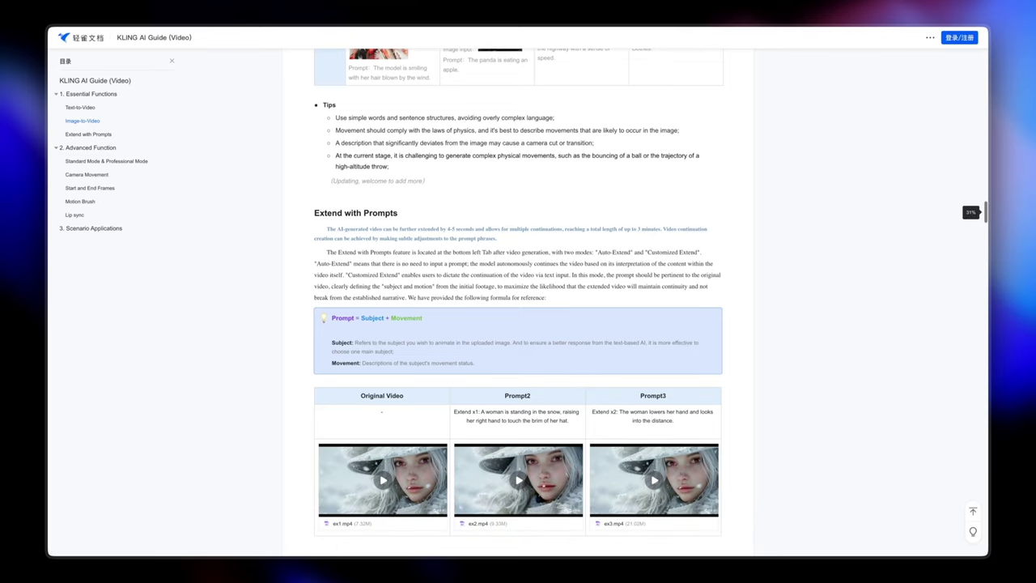
{"action": "scroll", "coordinate": [531, 334], "scroll_direction": "up", "scroll_amount": 5}
{"action": "scroll", "coordinate": [518, 299], "scroll_direction": "up", "scroll_amount": 5}
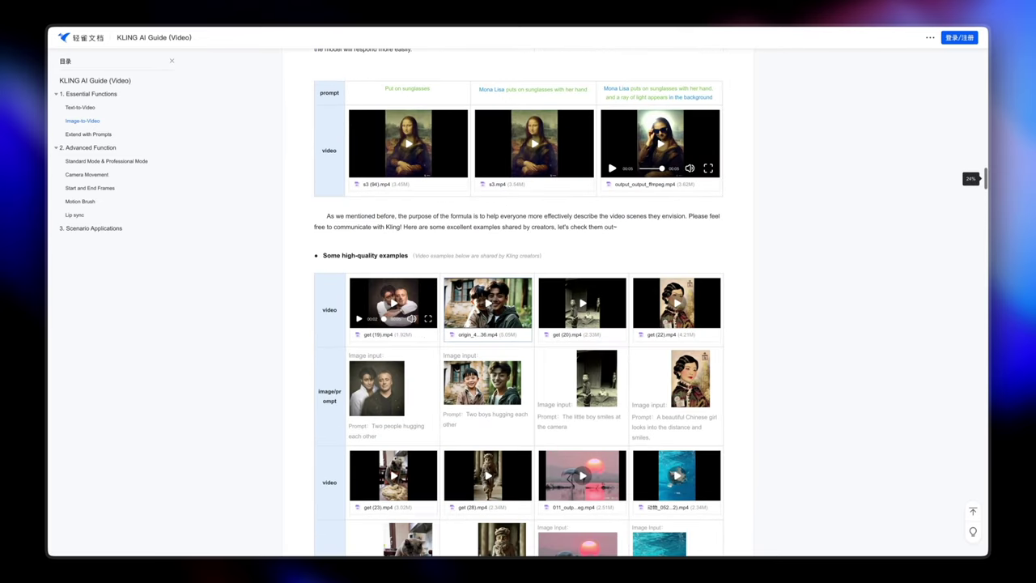